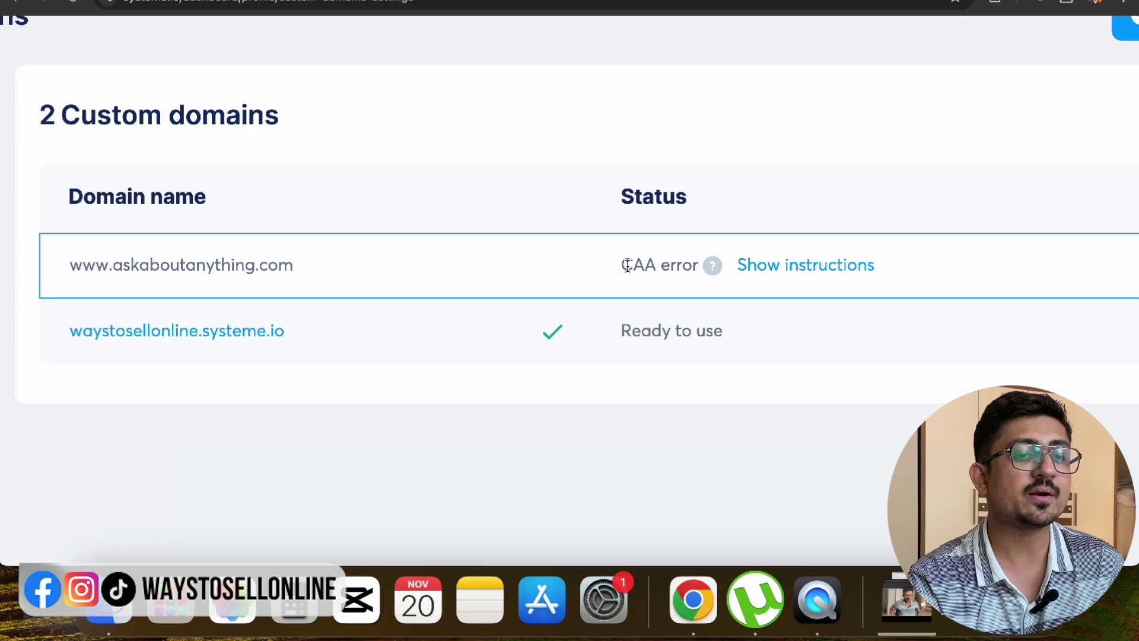
Check the connection status of both custom domains and the explanation of the CAA error.
{"action": "left_click_drag", "start_coordinate": [622, 265], "coordinate": [699, 263]}
{"action": "left_click_drag", "start_coordinate": [621, 331], "coordinate": [783, 343]}
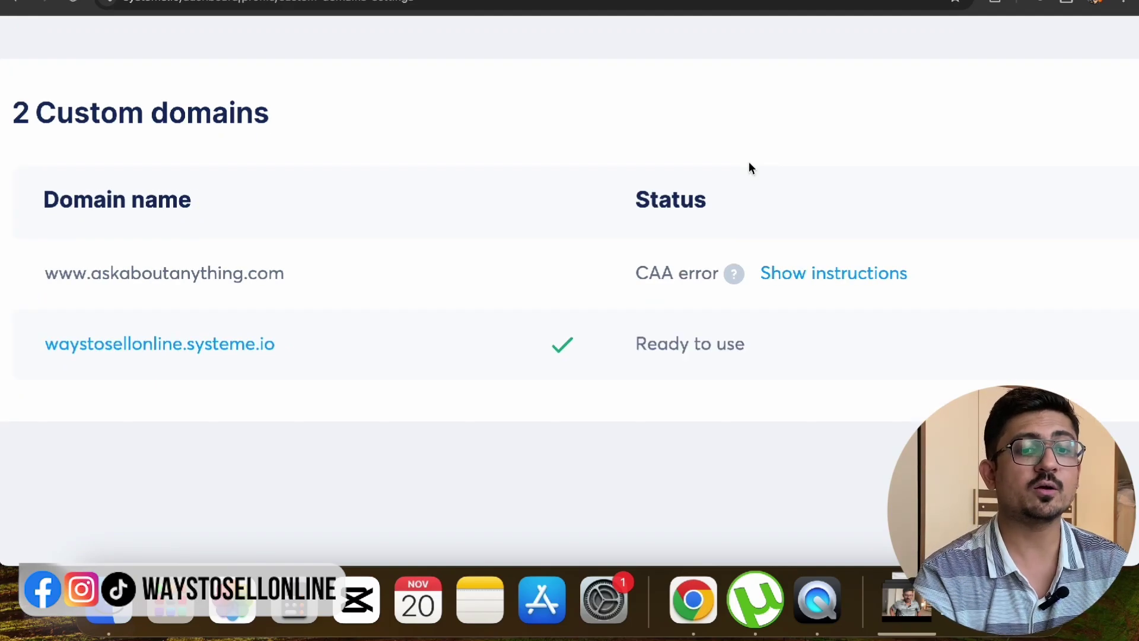
{"action": "mouse_move", "coordinate": [735, 283]}
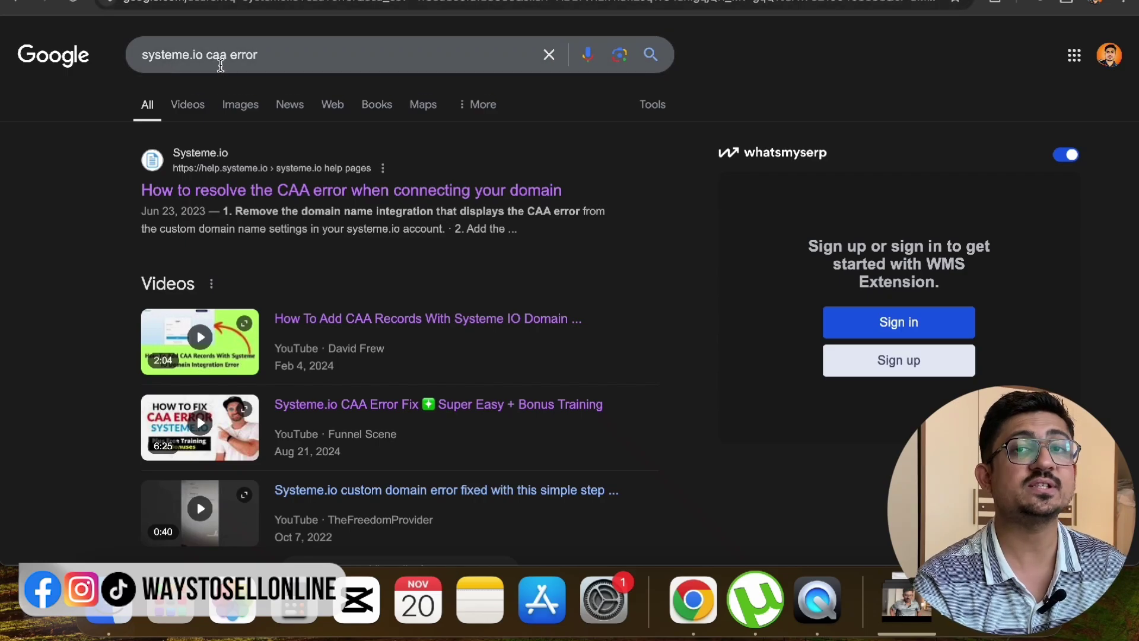
Open the systeme.io help article on resolving the CAA error and read its explanation and fix instructions.
{"action": "left_click", "coordinate": [268, 191]}
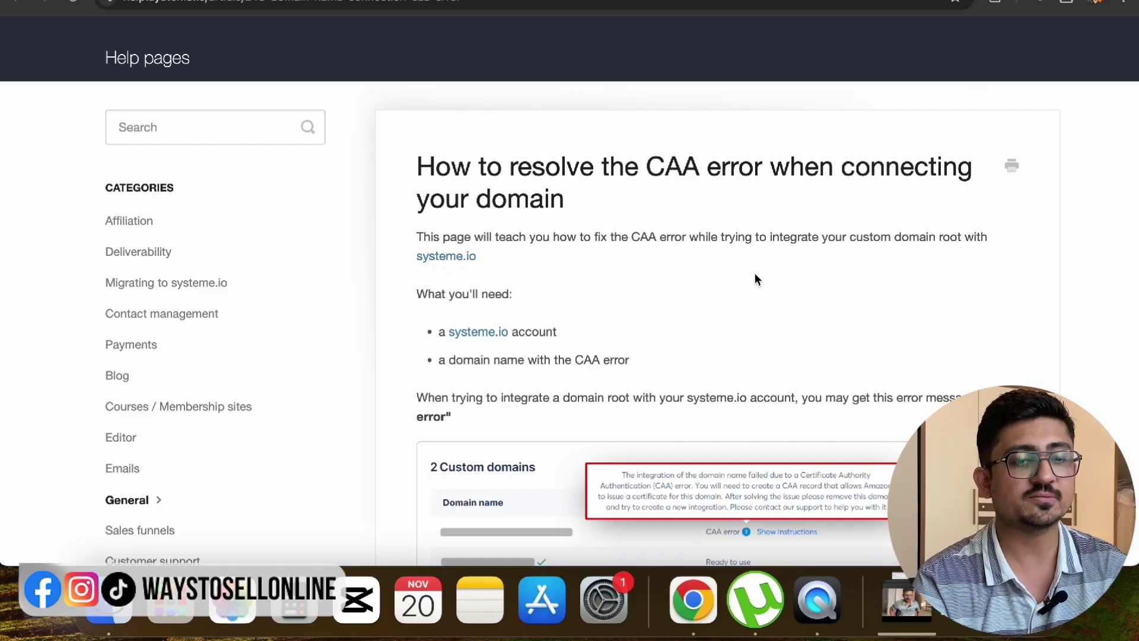
{"action": "scroll", "coordinate": [755, 273], "scroll_direction": "down", "scroll_amount": 3}
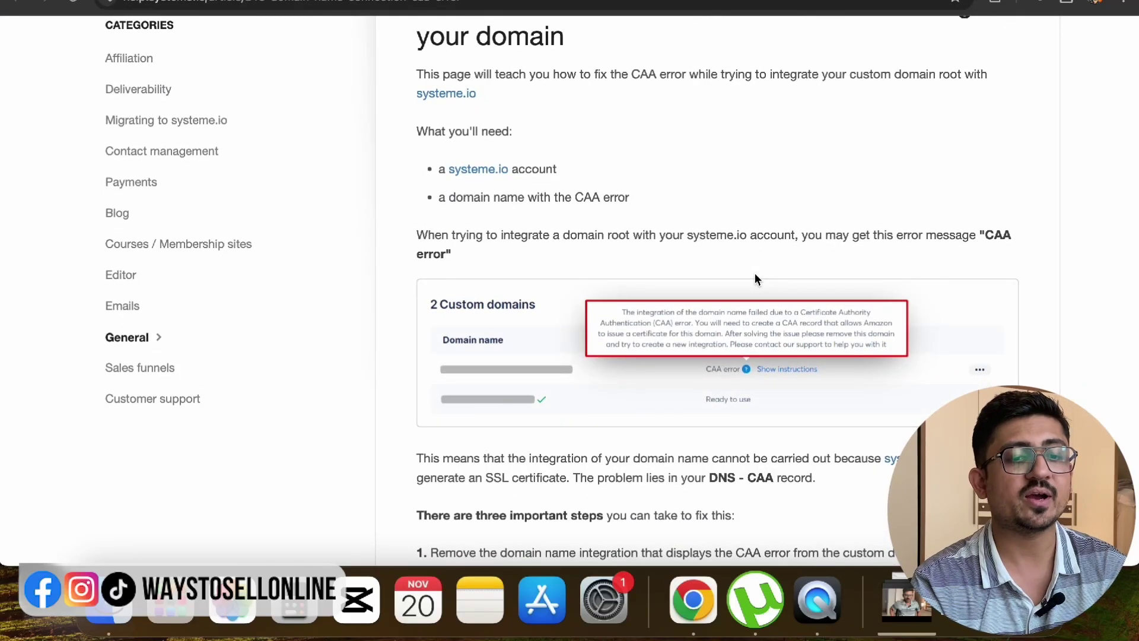
{"action": "scroll", "coordinate": [755, 273], "scroll_direction": "up", "scroll_amount": 5}
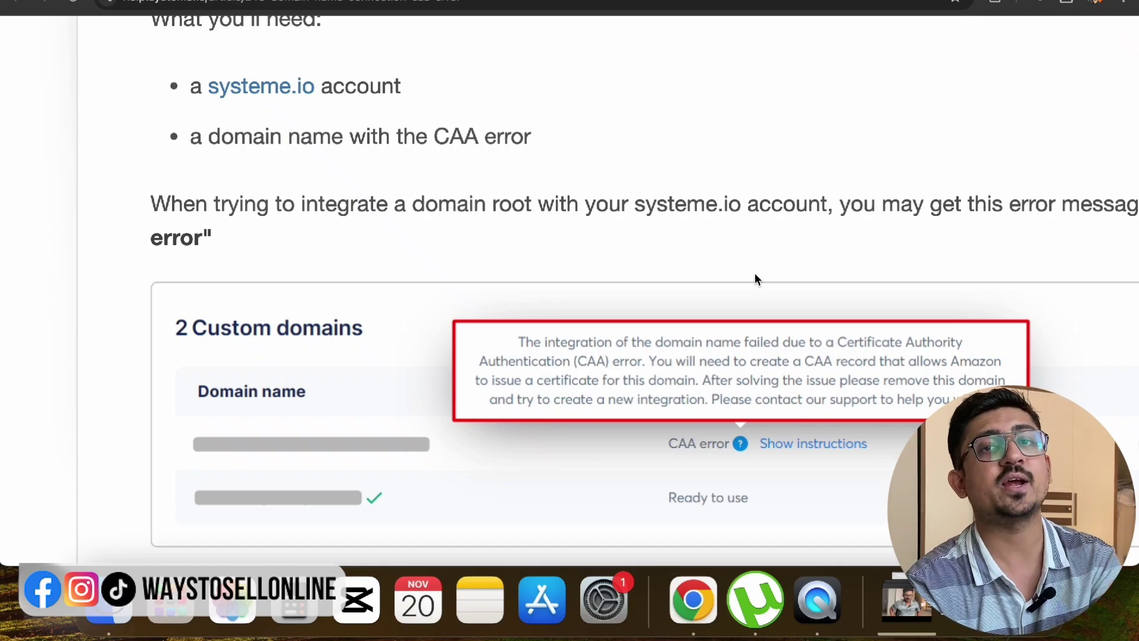
{"action": "scroll", "coordinate": [755, 273], "scroll_direction": "down", "scroll_amount": 15}
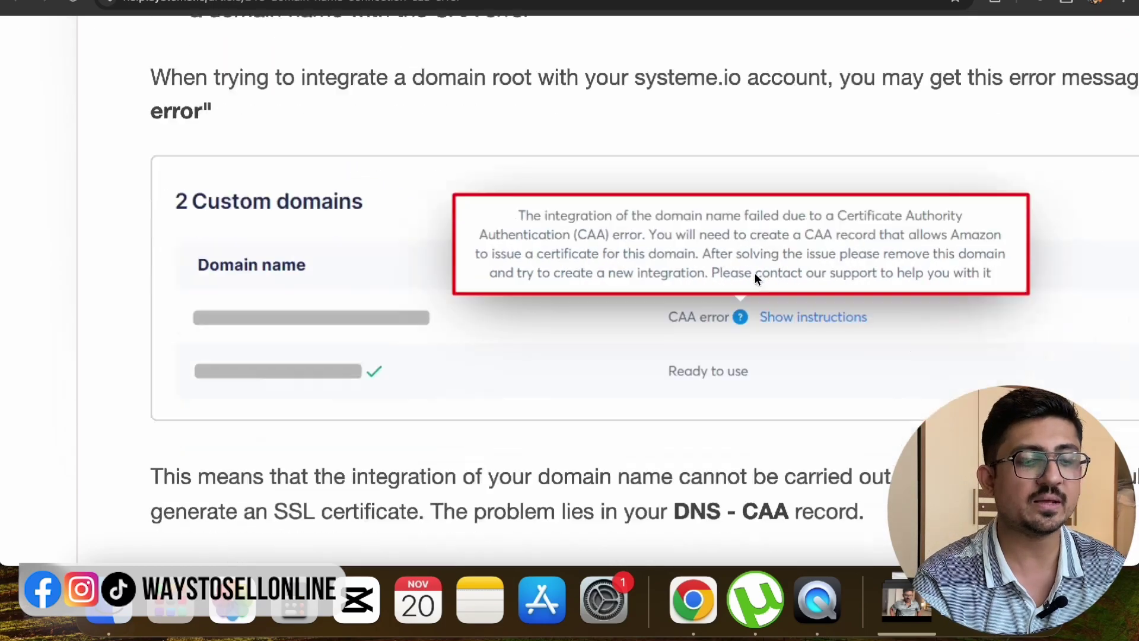
{"action": "scroll", "coordinate": [756, 273], "scroll_direction": "up", "scroll_amount": 1}
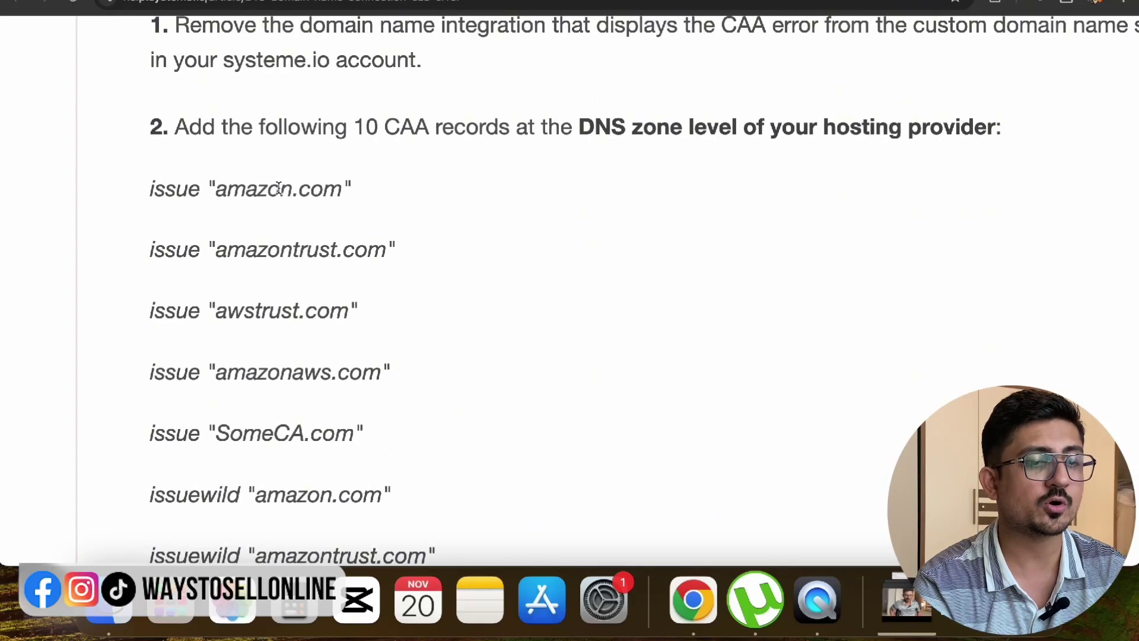
{"action": "scroll", "coordinate": [279, 189], "scroll_direction": "down", "scroll_amount": 1}
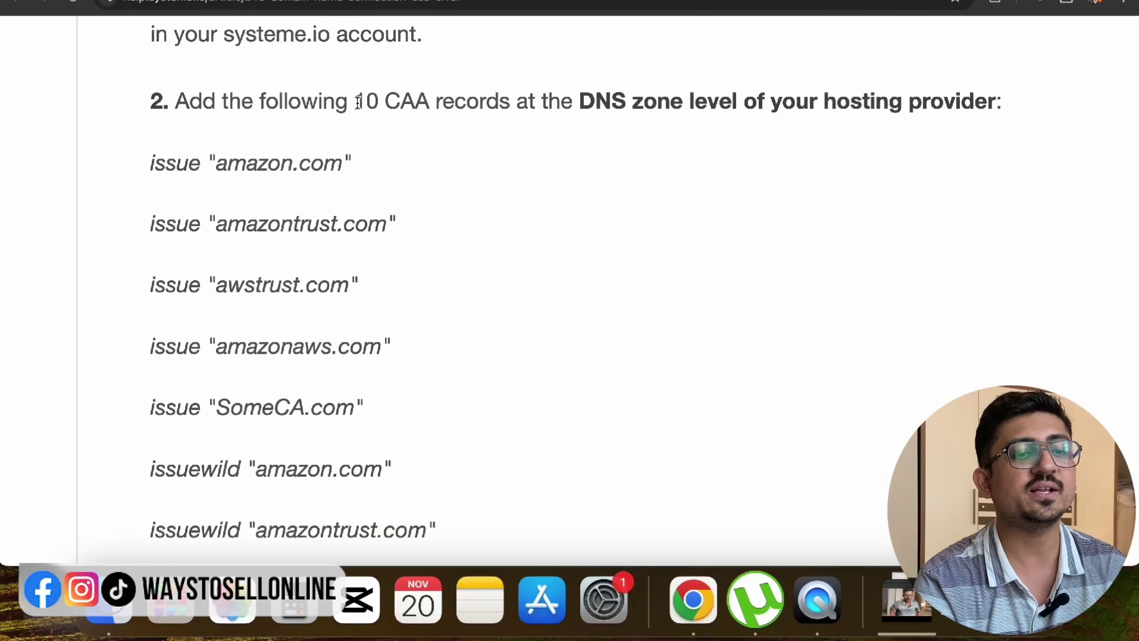
Examine the list of 10 CAA records to add, comparing the issue and issuewild tags and their domain values.
{"action": "left_click_drag", "start_coordinate": [355, 100], "coordinate": [495, 113]}
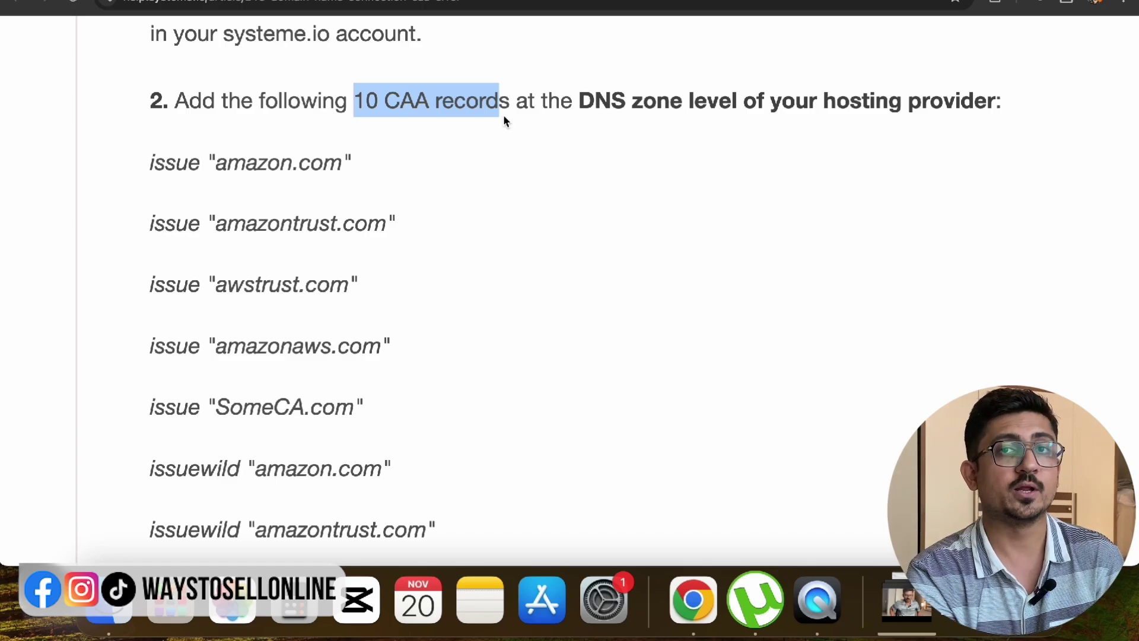
{"action": "scroll", "coordinate": [504, 116], "scroll_direction": "down", "scroll_amount": 3}
{"action": "key", "text": "super+minus"}
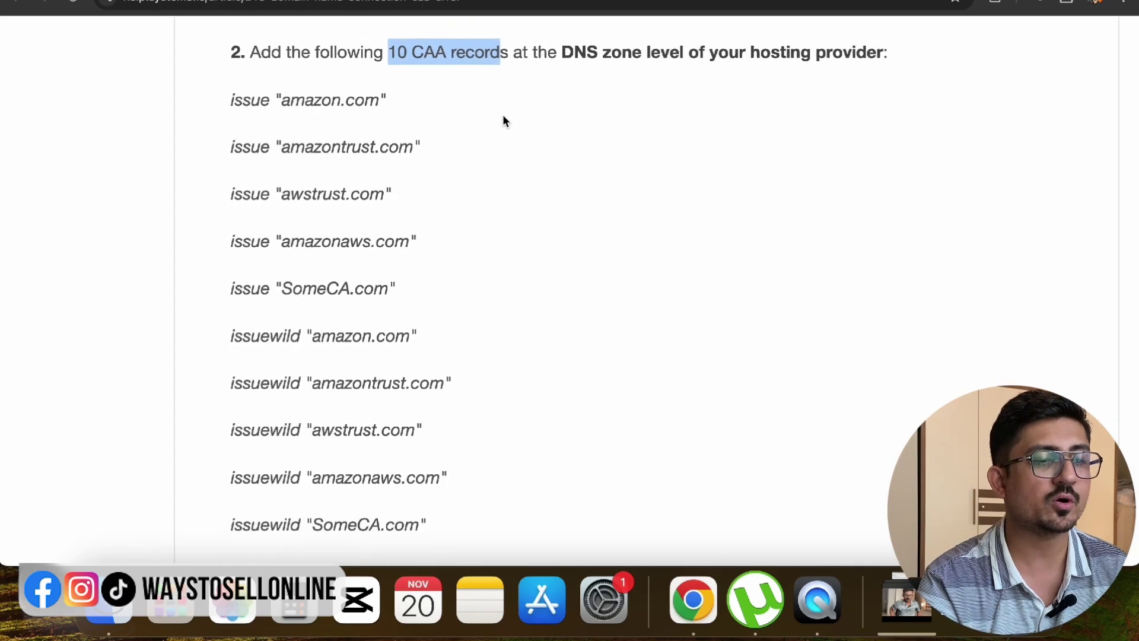
{"action": "left_click", "coordinate": [234, 100]}
{"action": "left_click_drag", "start_coordinate": [234, 100], "coordinate": [277, 245]}
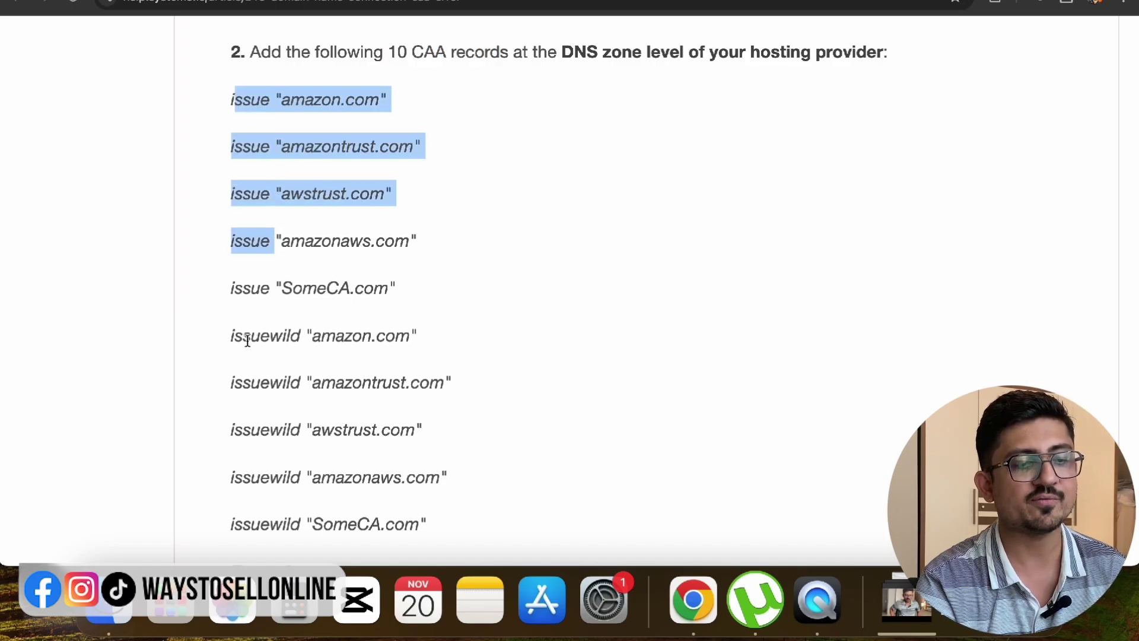
{"action": "scroll", "coordinate": [243, 295], "scroll_direction": "down", "scroll_amount": 2}
{"action": "left_click_drag", "start_coordinate": [231, 283], "coordinate": [300, 455]}
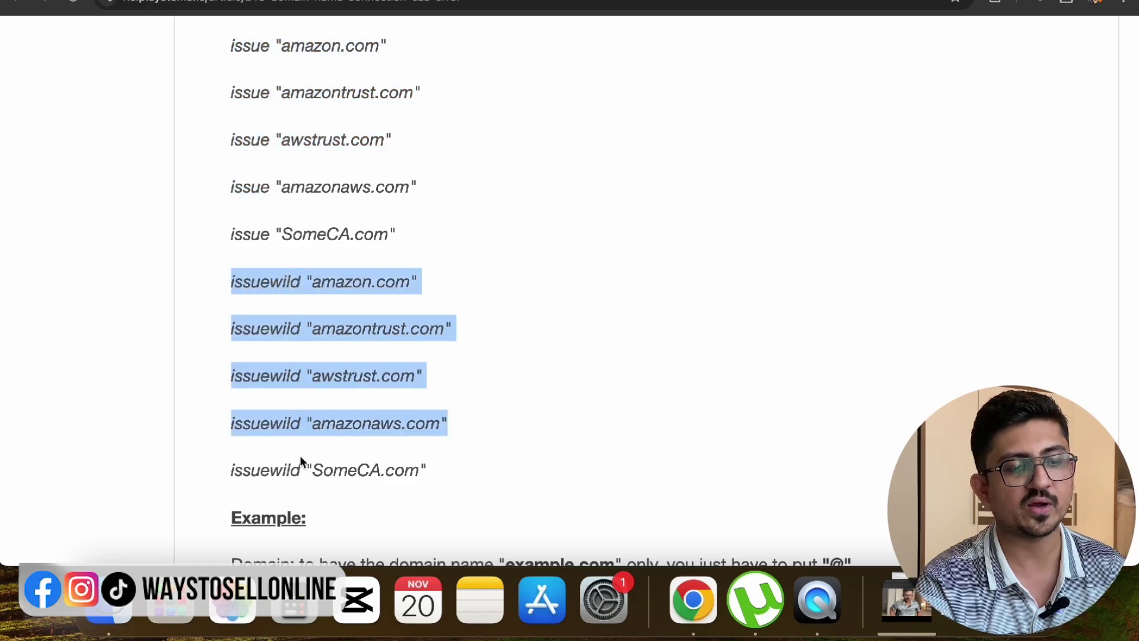
{"action": "scroll", "coordinate": [300, 455], "scroll_direction": "up", "scroll_amount": 2}
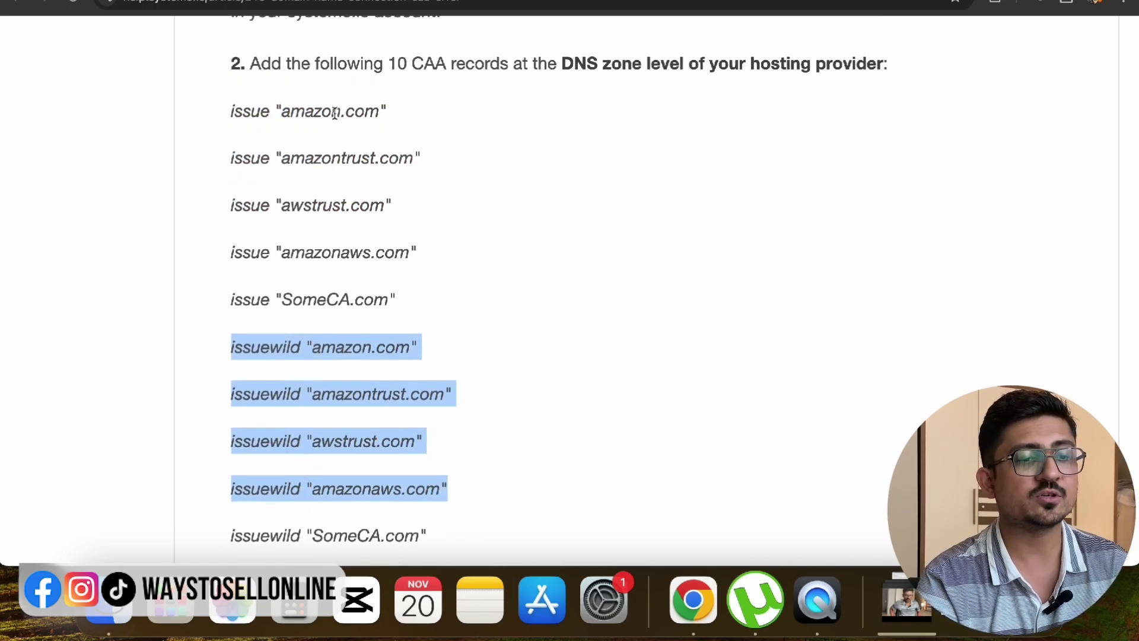
{"action": "left_click", "coordinate": [330, 122]}
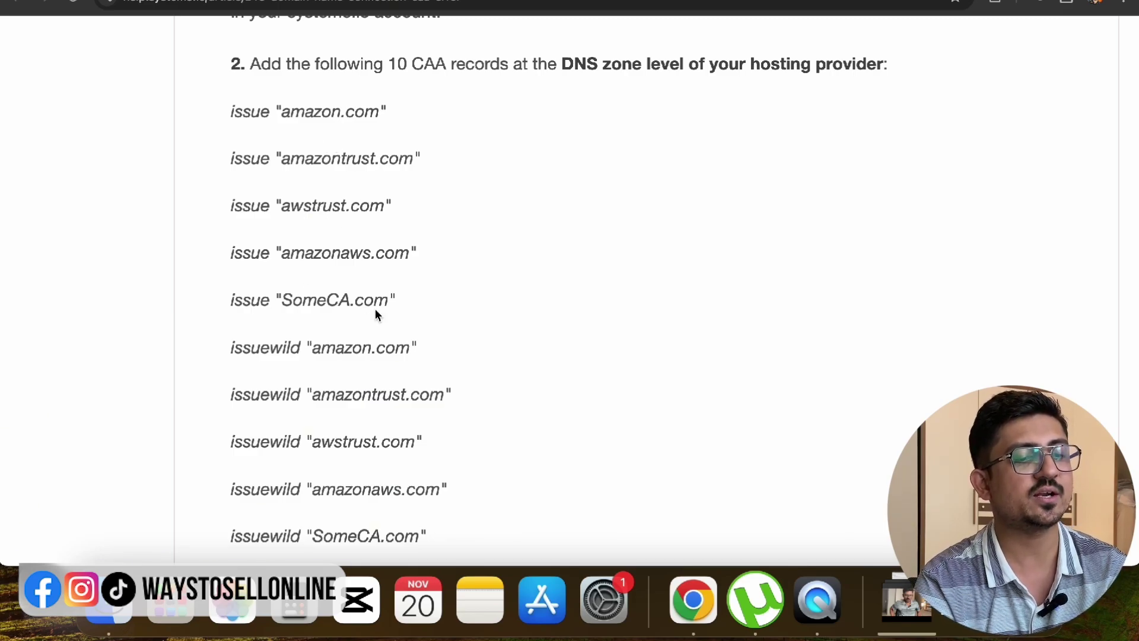
{"action": "left_click_drag", "start_coordinate": [282, 106], "coordinate": [419, 286]}
{"action": "scroll", "coordinate": [372, 378], "scroll_direction": "down", "scroll_amount": 3}
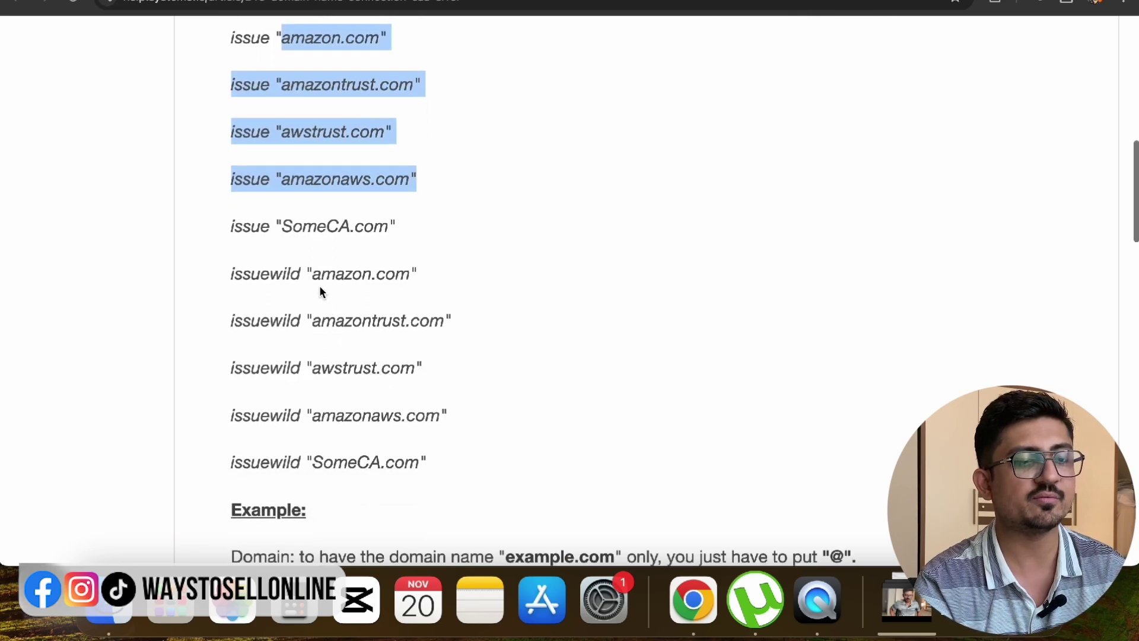
{"action": "left_click_drag", "start_coordinate": [313, 275], "coordinate": [441, 477]}
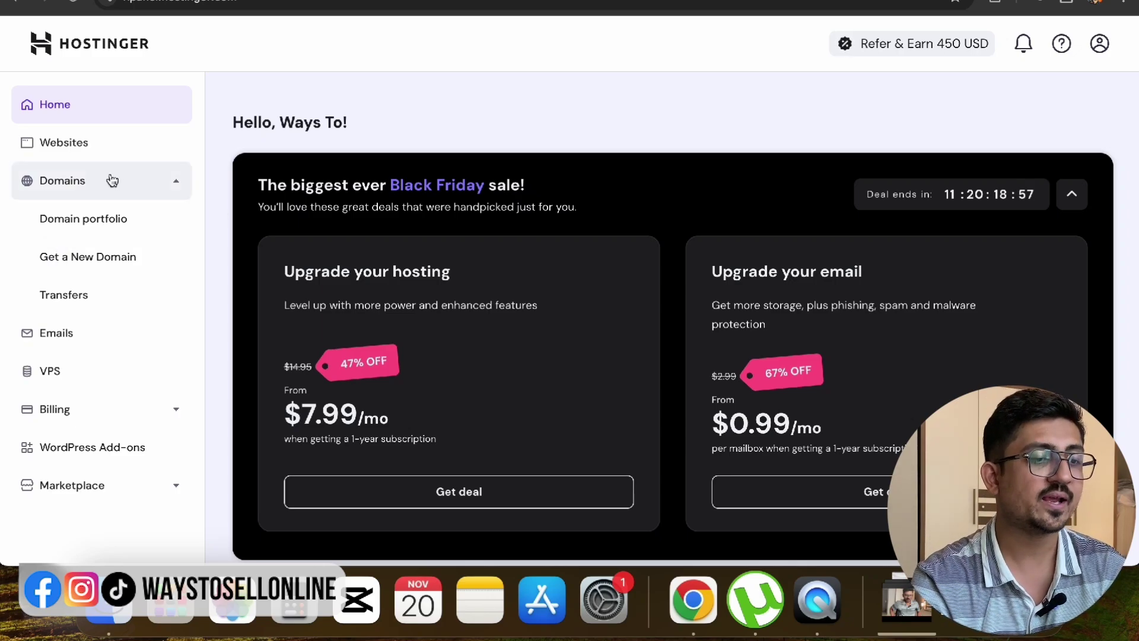
In Hostinger, open the DNS / Nameservers settings of askaboutanything.com from the domain portfolio and find the DNS records form.
{"action": "left_click", "coordinate": [112, 223]}
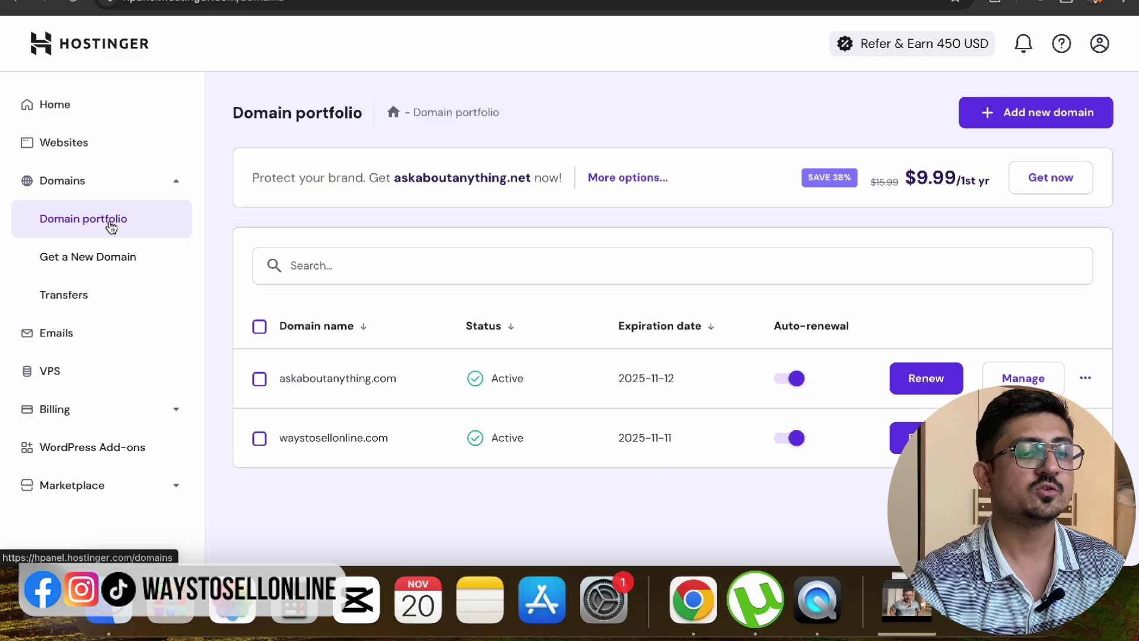
{"action": "scroll", "coordinate": [255, 326], "scroll_direction": "down", "scroll_amount": 3}
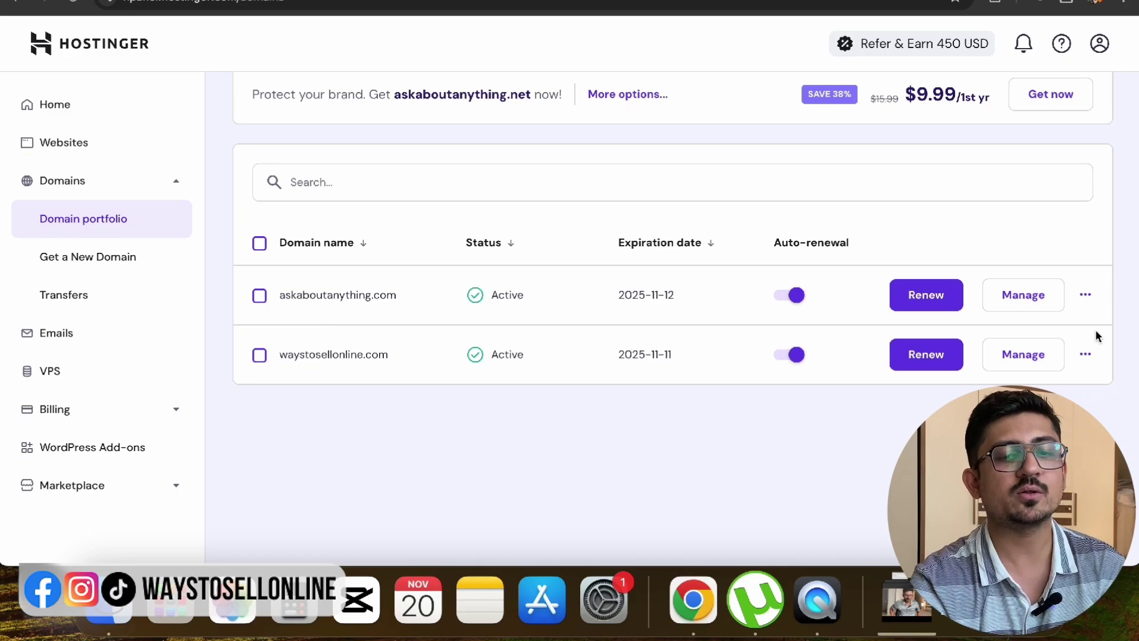
{"action": "left_click", "coordinate": [1057, 296]}
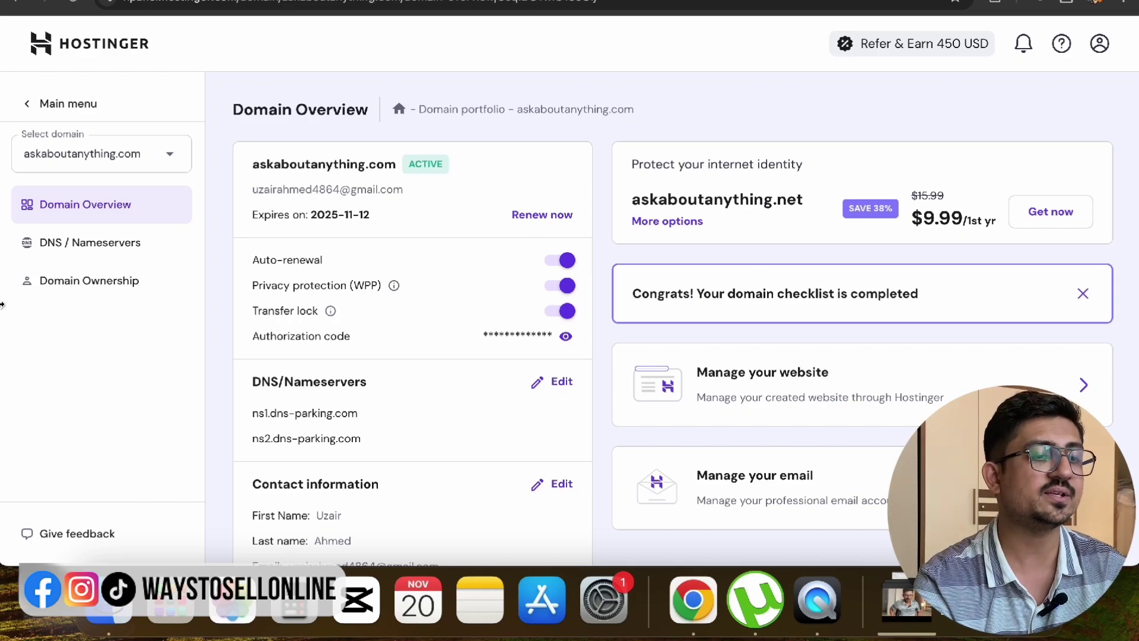
{"action": "left_click", "coordinate": [99, 251]}
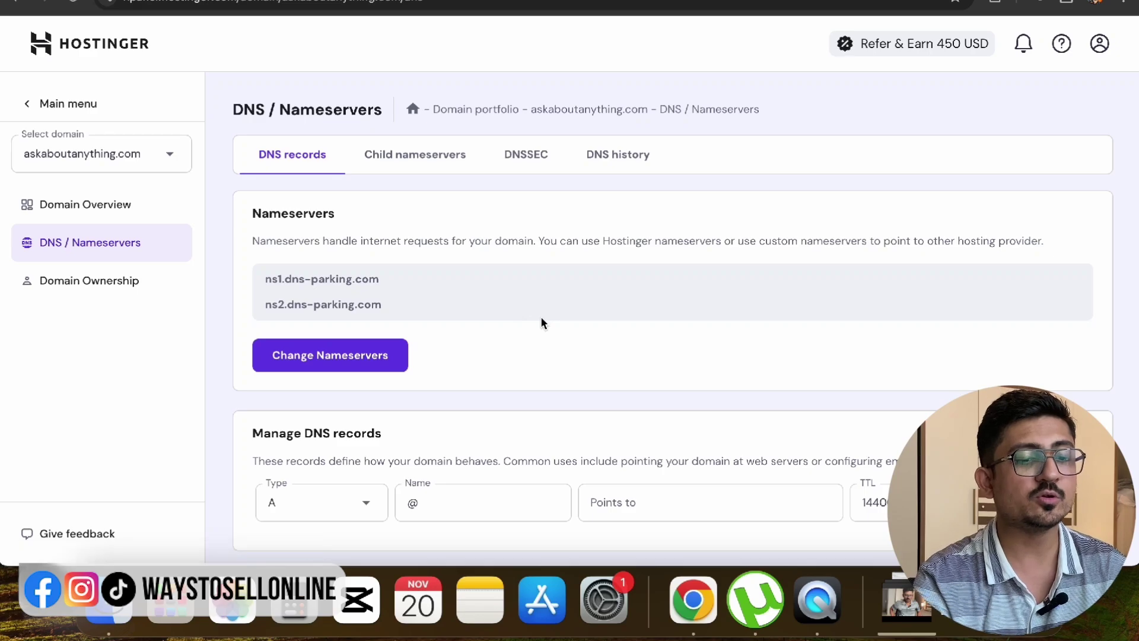
{"action": "scroll", "coordinate": [542, 322], "scroll_direction": "down", "scroll_amount": 10}
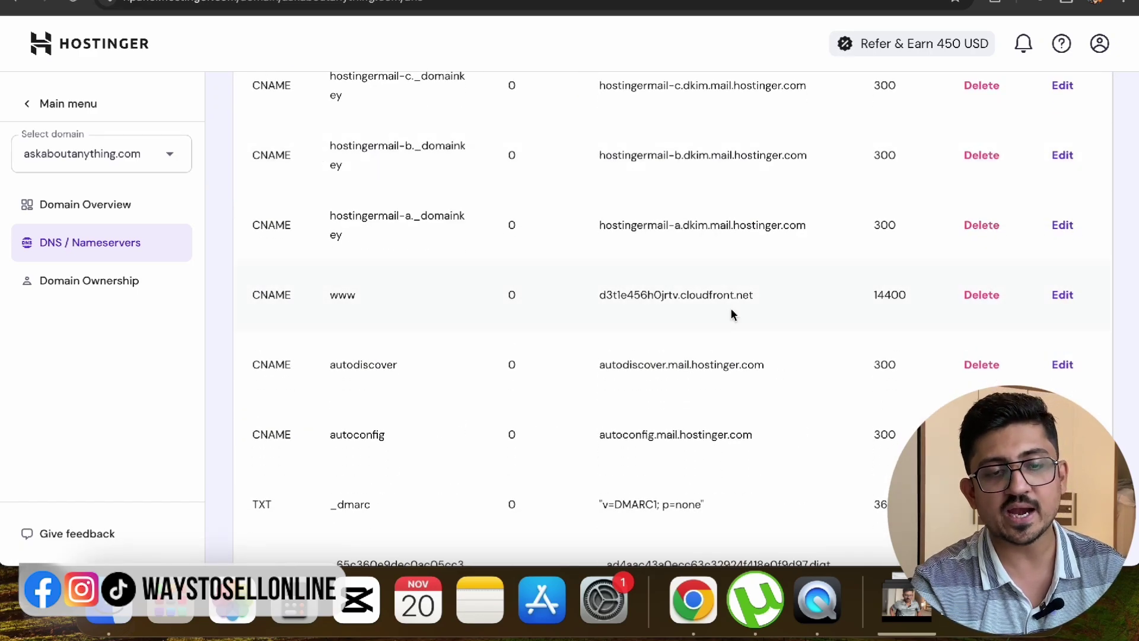
{"action": "scroll", "coordinate": [837, 356], "scroll_direction": "up", "scroll_amount": 6}
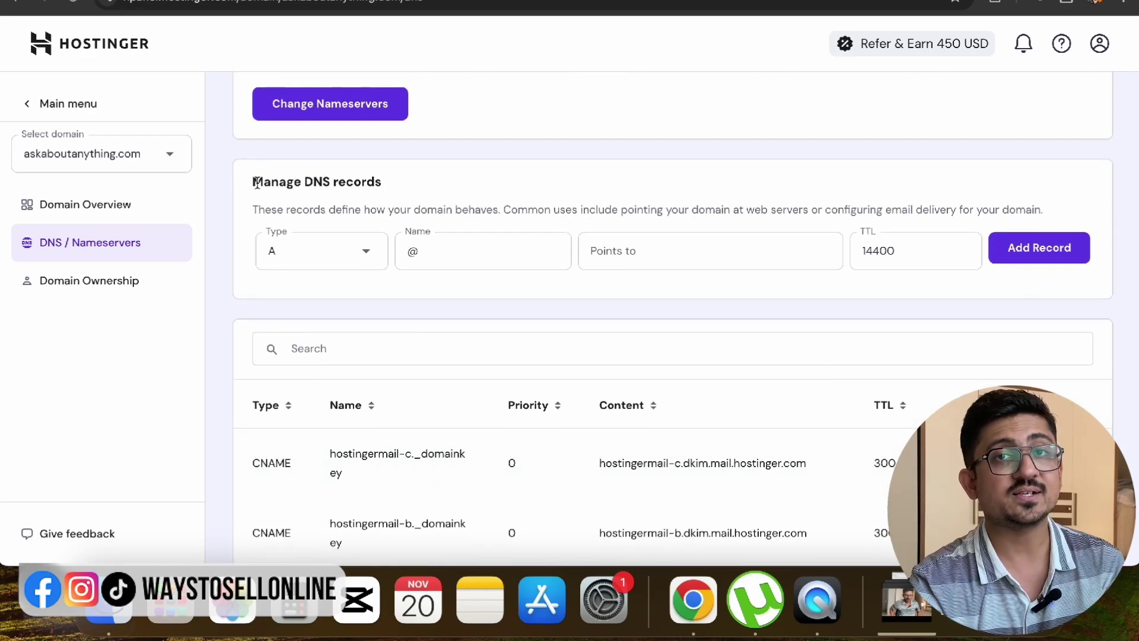
Set the new DNS record's type to CAA and keep @ as its name.
{"action": "left_click", "coordinate": [343, 255]}
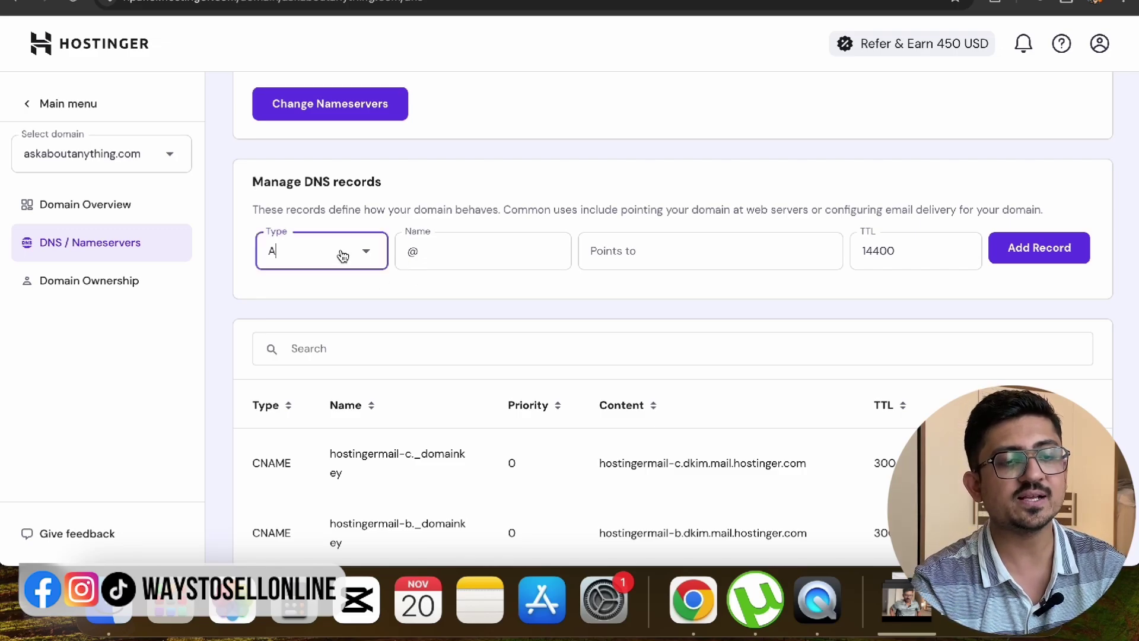
{"action": "left_click", "coordinate": [461, 251]}
{"action": "left_click", "coordinate": [642, 255]}
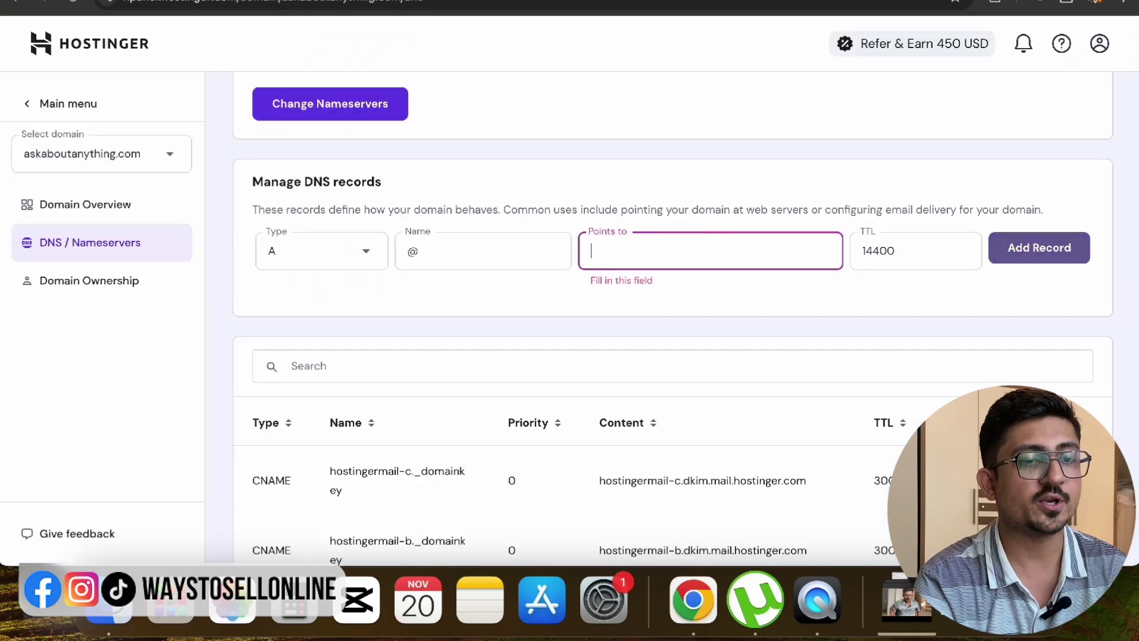
{"action": "left_click", "coordinate": [365, 259]}
{"action": "scroll", "coordinate": [322, 412], "scroll_direction": "down", "scroll_amount": 1}
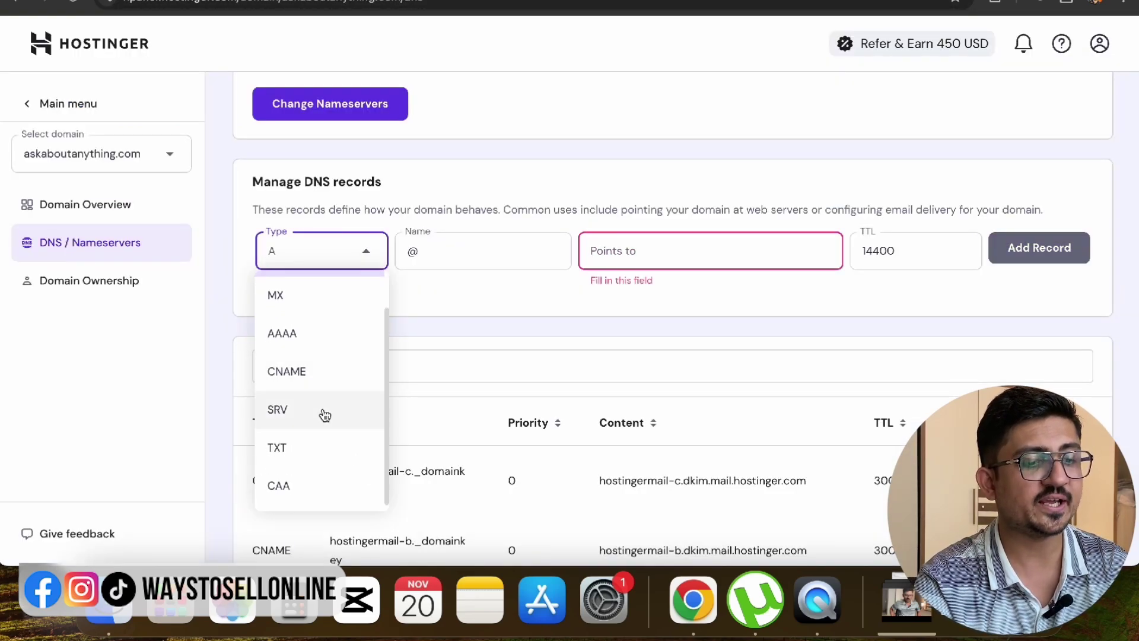
{"action": "left_click", "coordinate": [308, 483]}
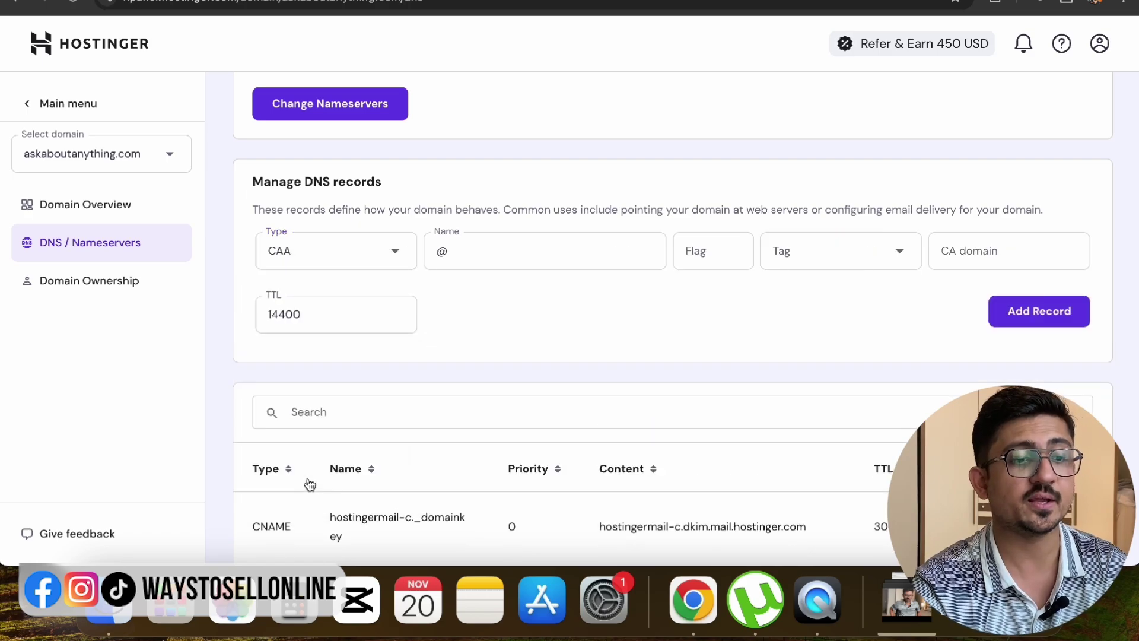
{"action": "left_click", "coordinate": [462, 251]}
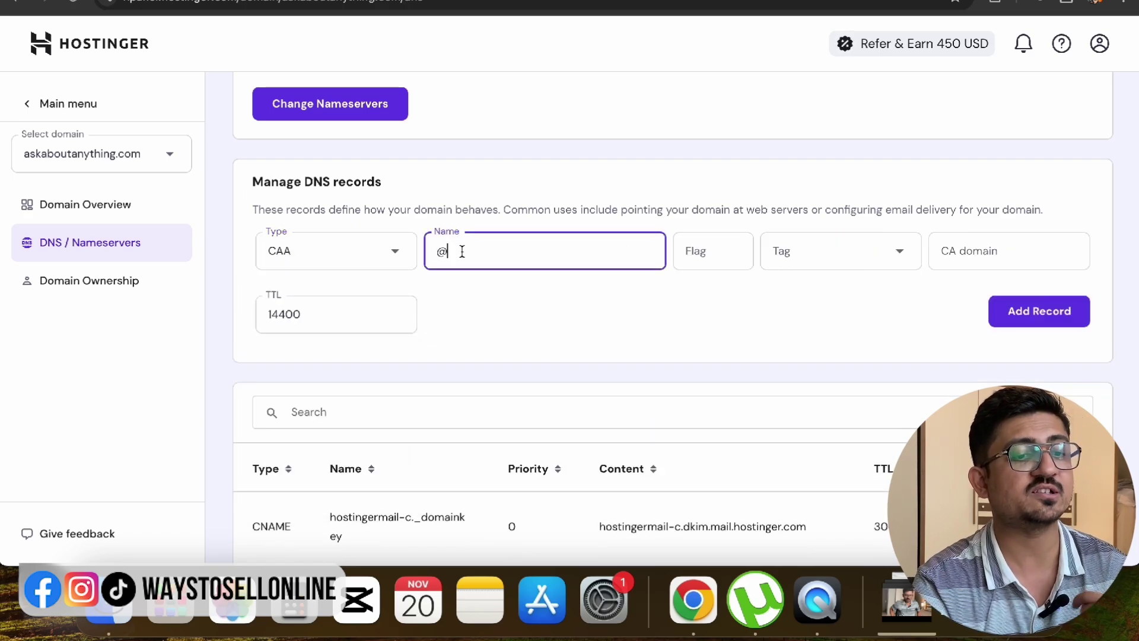
Set the CAA record's flag to 0, tag to issue and CA domain to "amazon.com", and add the record.
{"action": "left_click", "coordinate": [714, 255]}
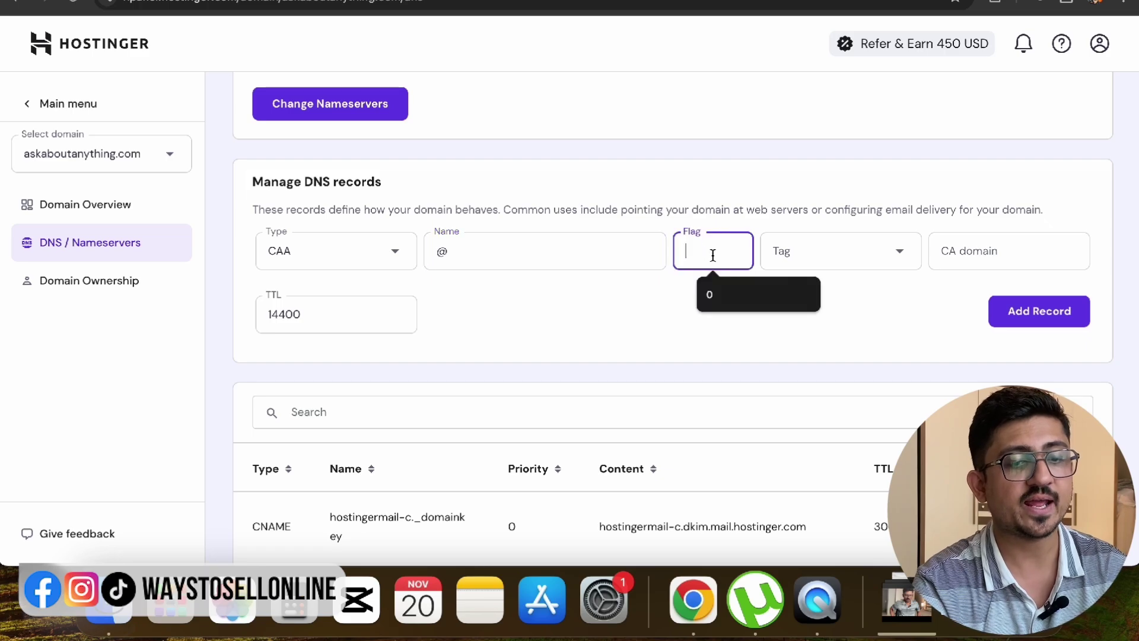
{"action": "left_click", "coordinate": [723, 294]}
{"action": "left_click", "coordinate": [843, 261]}
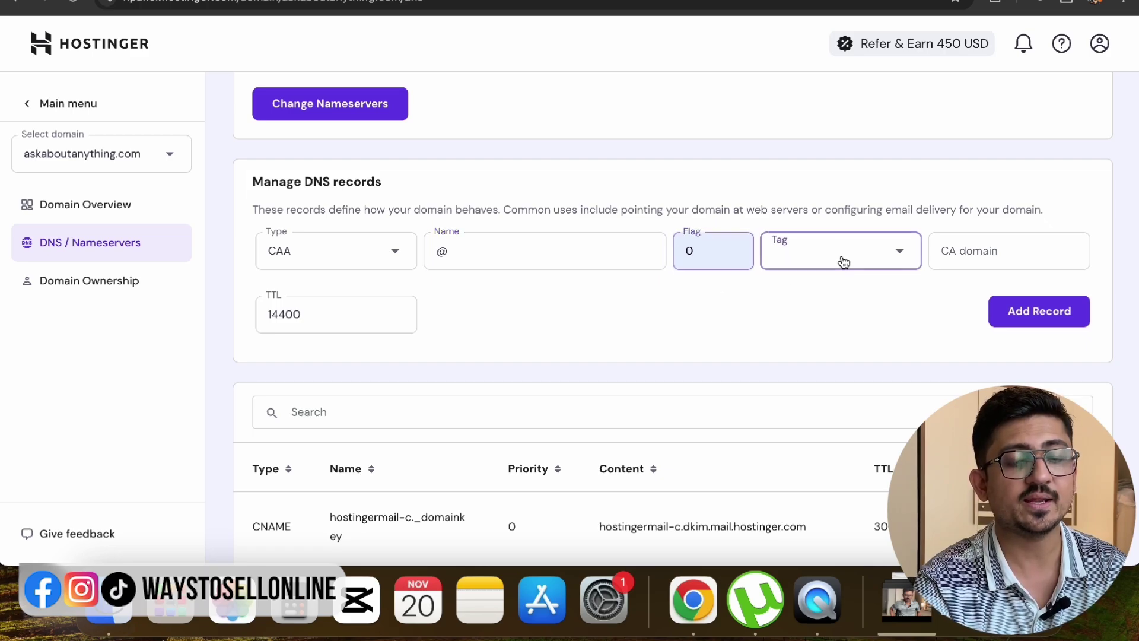
{"action": "left_click", "coordinate": [829, 305]}
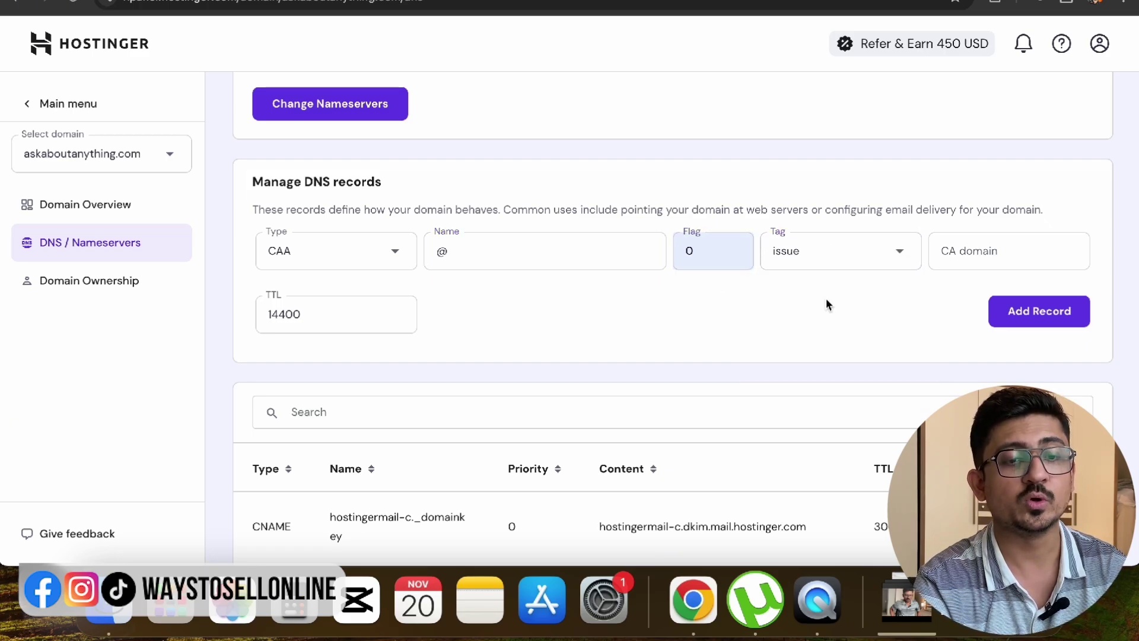
{"action": "left_click", "coordinate": [955, 257]}
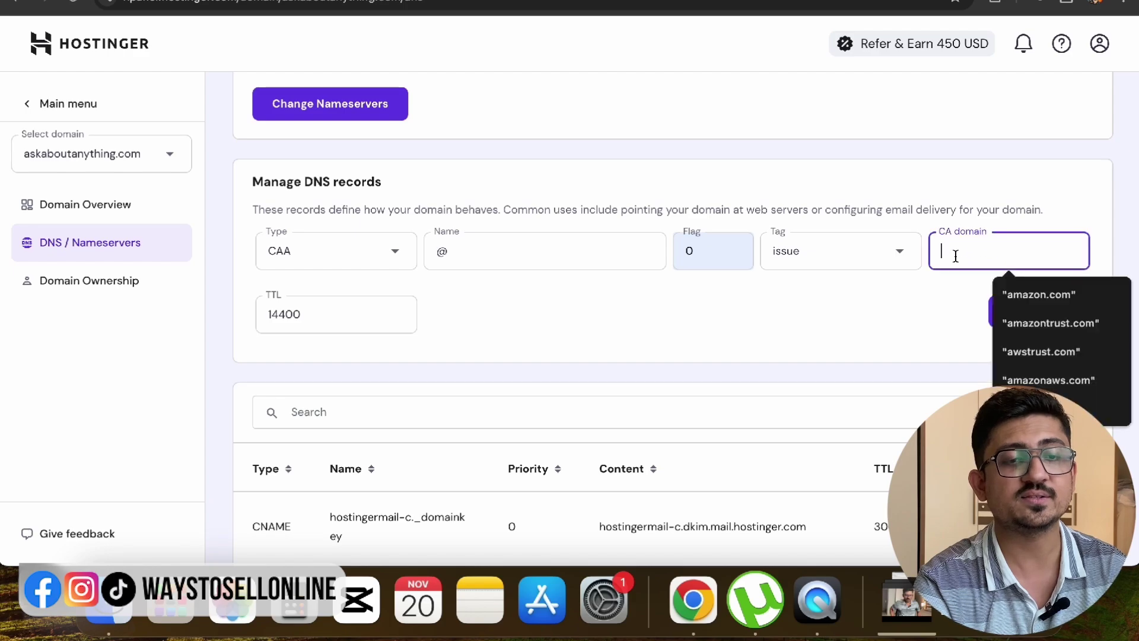
{"action": "left_click", "coordinate": [1031, 298]}
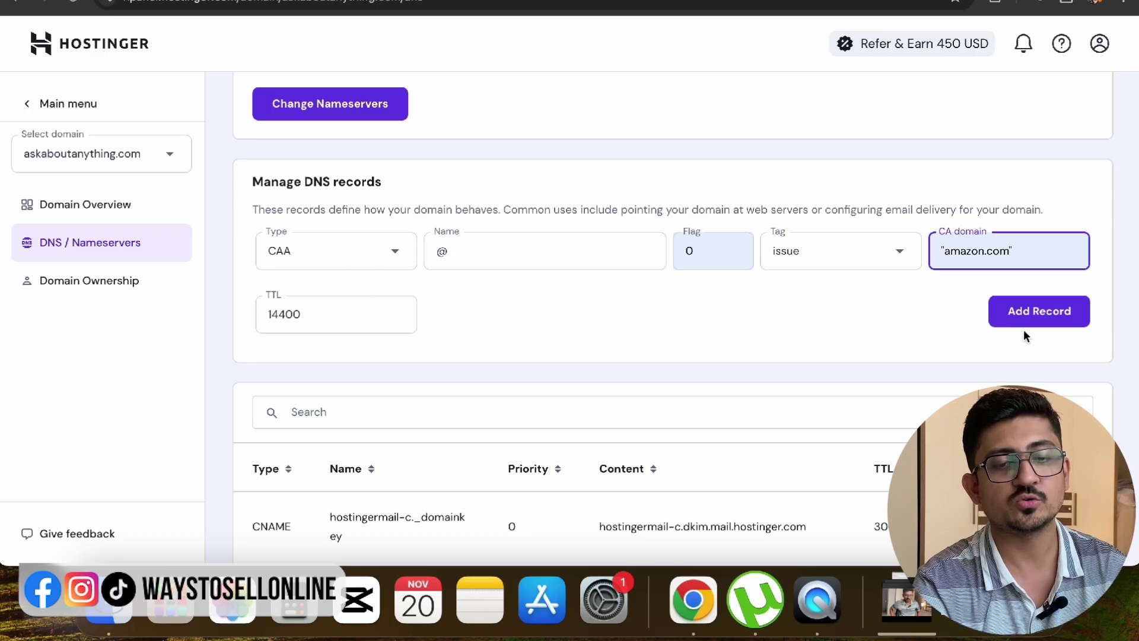
{"action": "left_click", "coordinate": [1038, 321]}
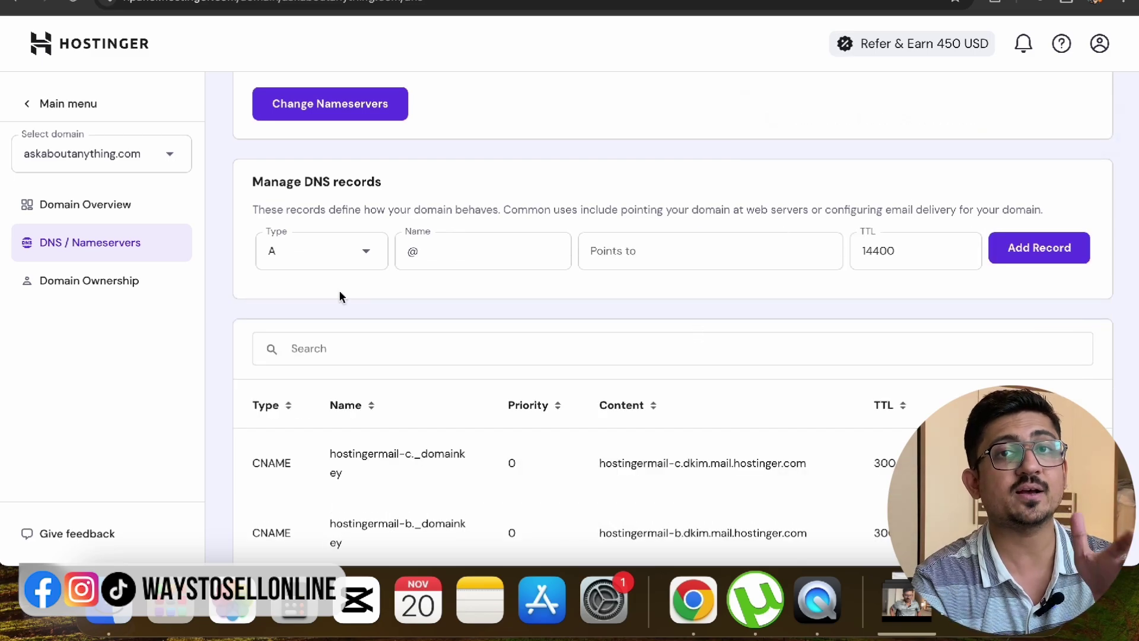
Start a second CAA record for @, setting its flag to 0 and its tag to issue.
{"action": "left_click", "coordinate": [354, 261]}
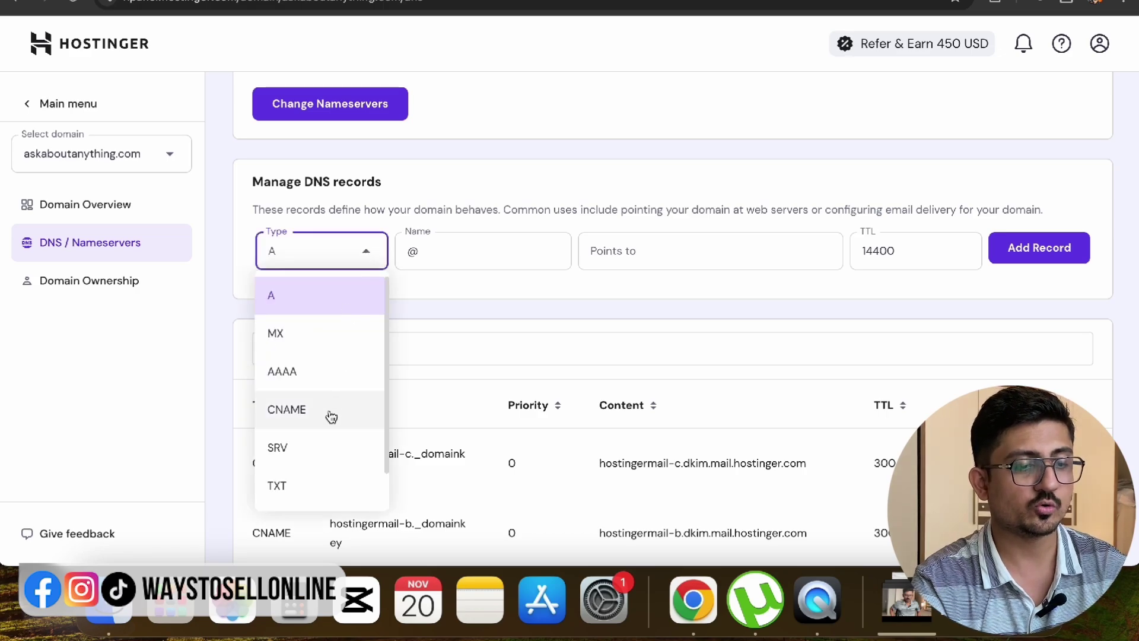
{"action": "scroll", "coordinate": [331, 417], "scroll_direction": "down", "scroll_amount": 1}
{"action": "left_click", "coordinate": [305, 485]}
{"action": "left_click", "coordinate": [485, 252]}
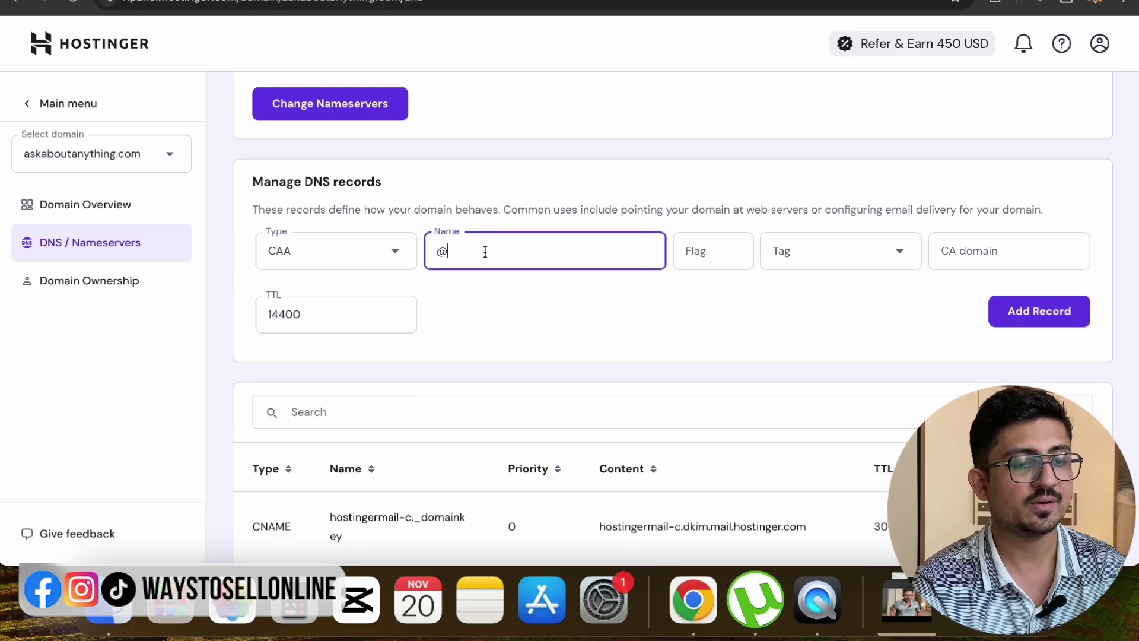
{"action": "left_click", "coordinate": [727, 239]}
{"action": "left_click", "coordinate": [741, 297]}
{"action": "left_click", "coordinate": [783, 256]}
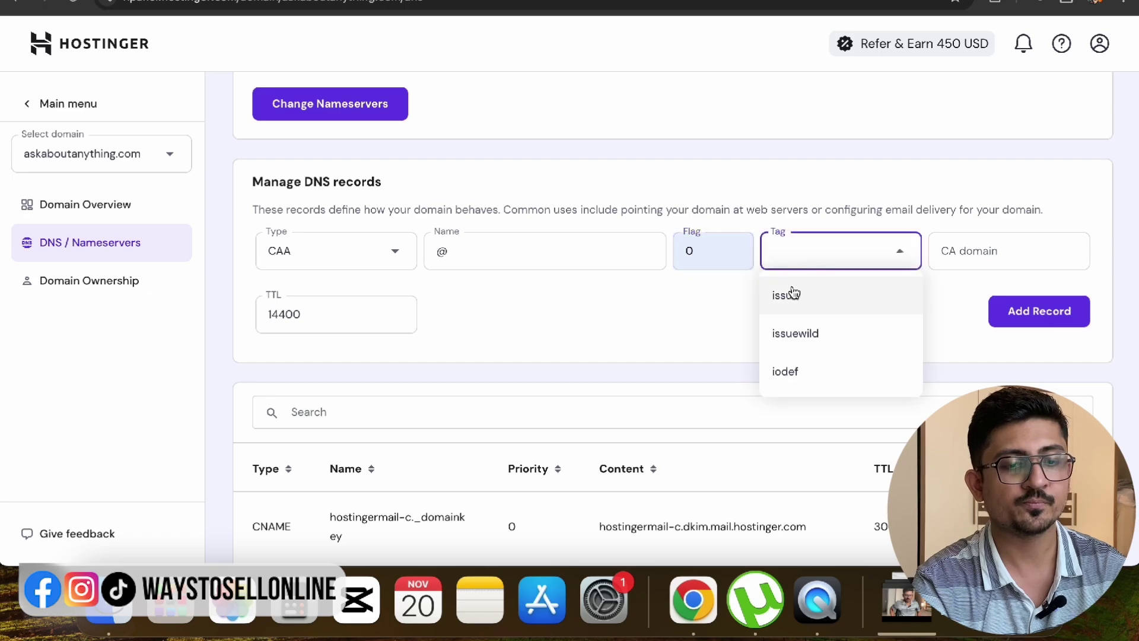
{"action": "left_click", "coordinate": [792, 295]}
Set the record's CA domain to "amazontrust.com" and add the record.
{"action": "left_click", "coordinate": [956, 248]}
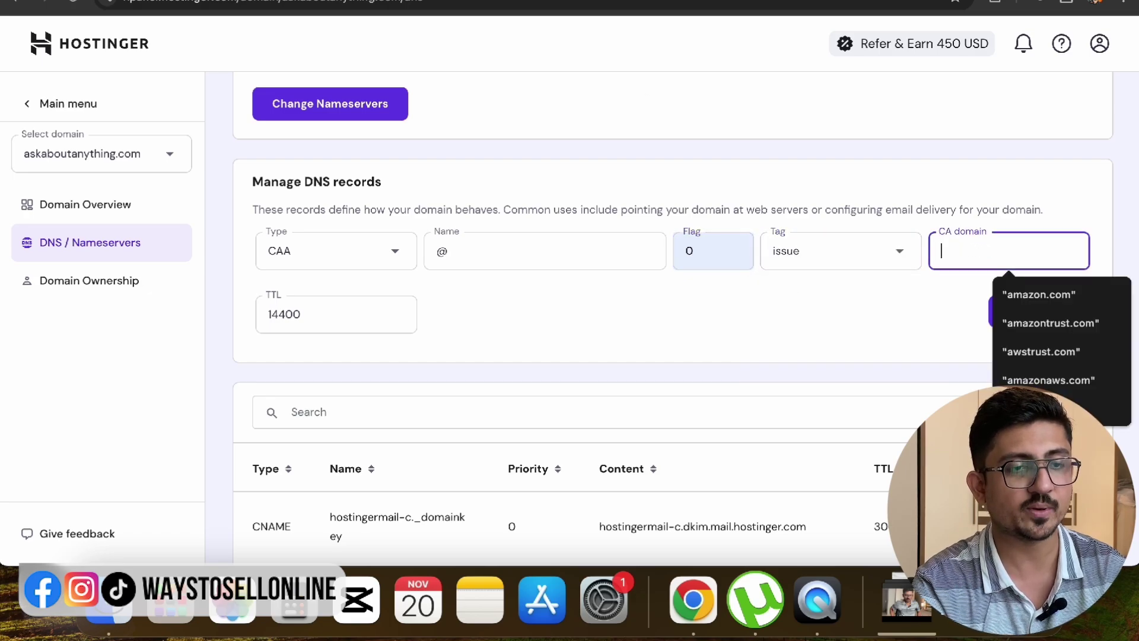
{"action": "left_click", "coordinate": [380, 0]}
{"action": "left_click", "coordinate": [249, 0]}
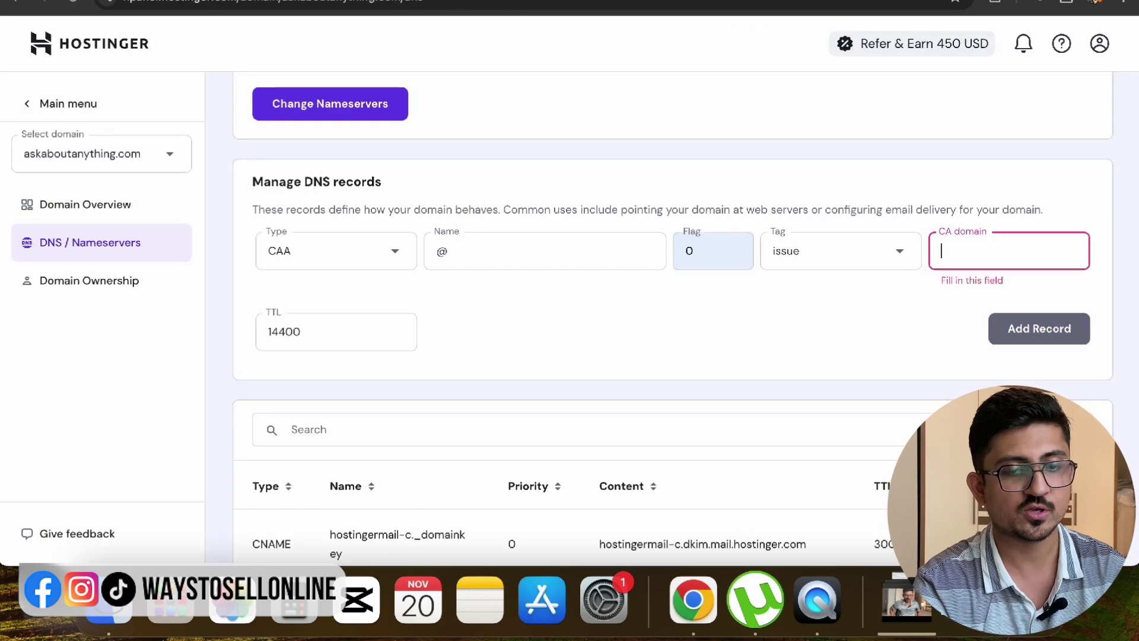
{"action": "left_click", "coordinate": [950, 261]}
{"action": "left_click", "coordinate": [1022, 322]}
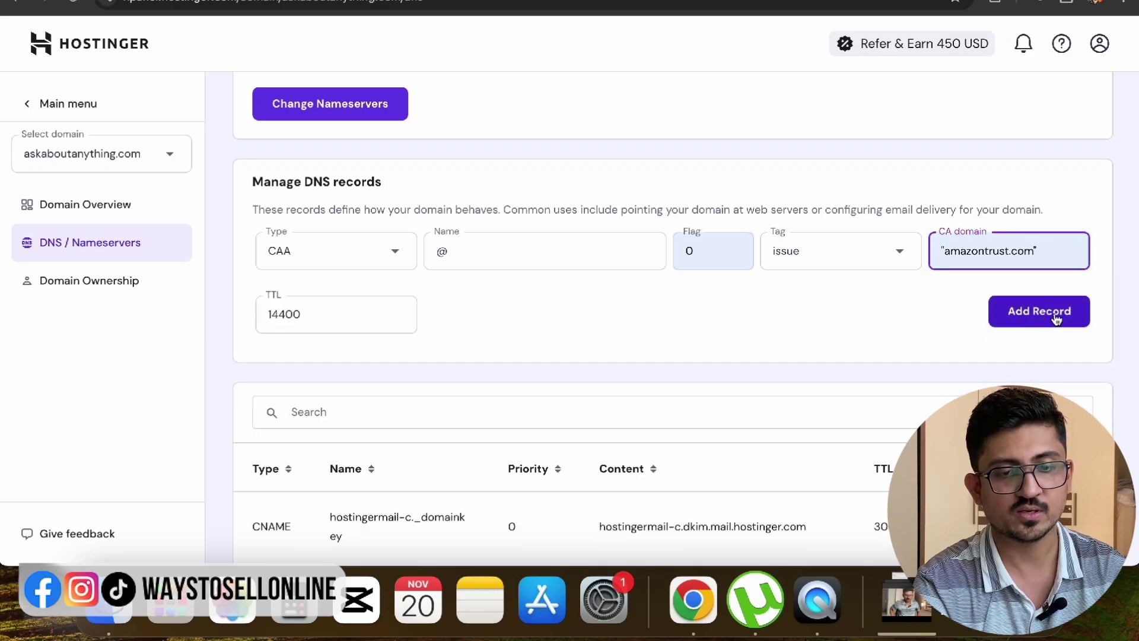
{"action": "left_click", "coordinate": [1023, 322]}
Add a CAA record for @ with flag 0, tag issue and CA domain "awstrust.com".
{"action": "left_click", "coordinate": [336, 263]}
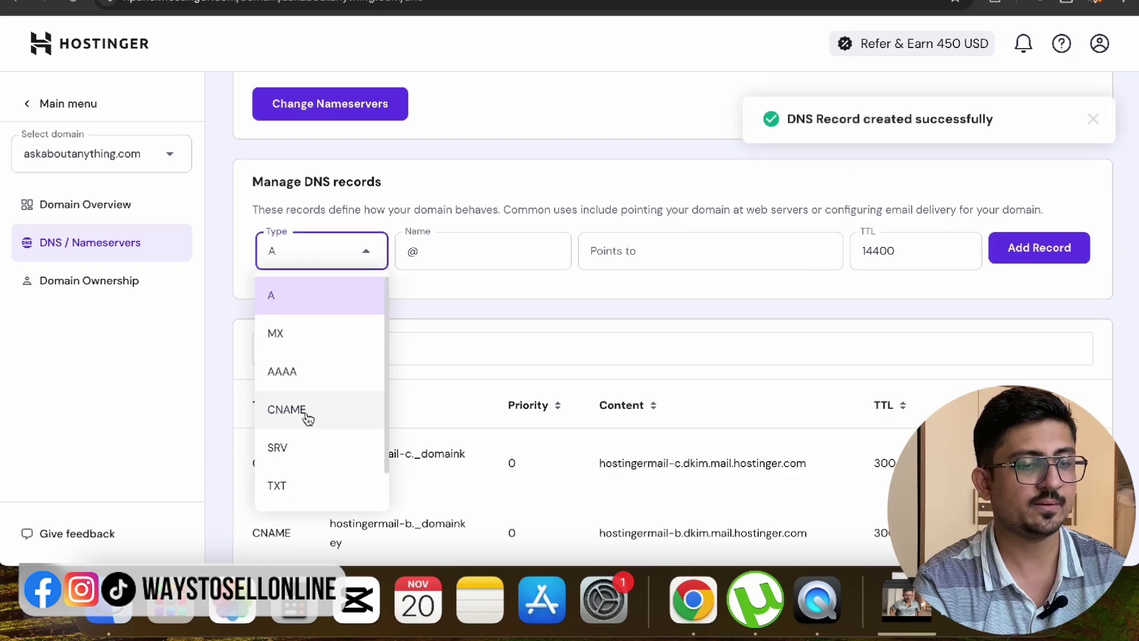
{"action": "scroll", "coordinate": [293, 458], "scroll_direction": "down", "scroll_amount": 1}
{"action": "left_click", "coordinate": [301, 485]}
{"action": "left_click", "coordinate": [707, 251]}
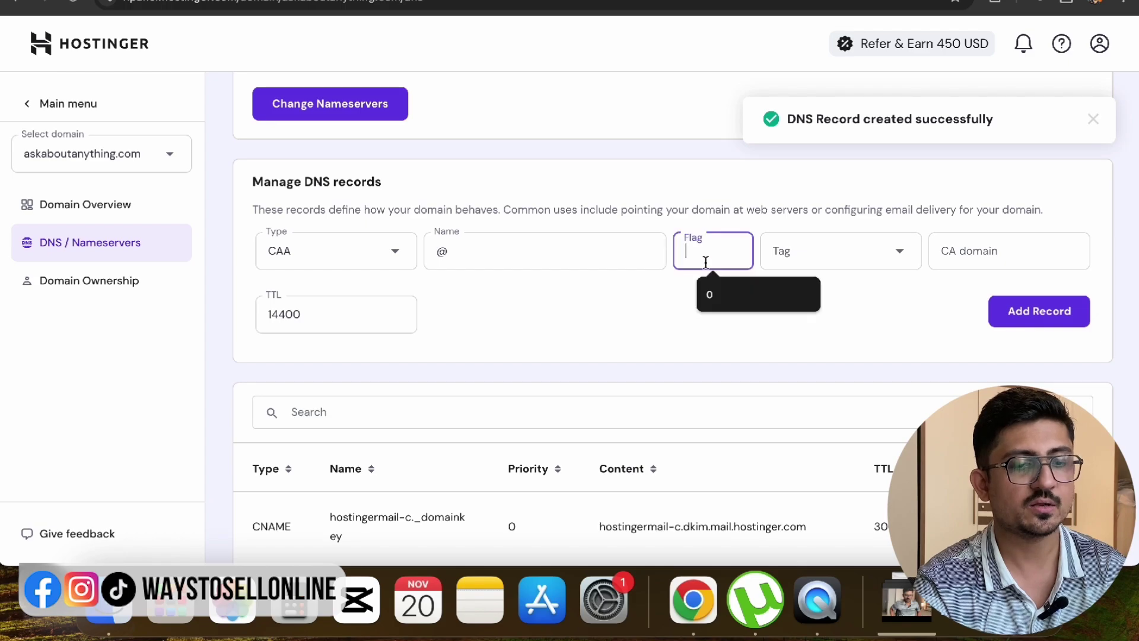
{"action": "type", "text": "0"}
{"action": "left_click", "coordinate": [791, 256]}
{"action": "left_click", "coordinate": [785, 296]}
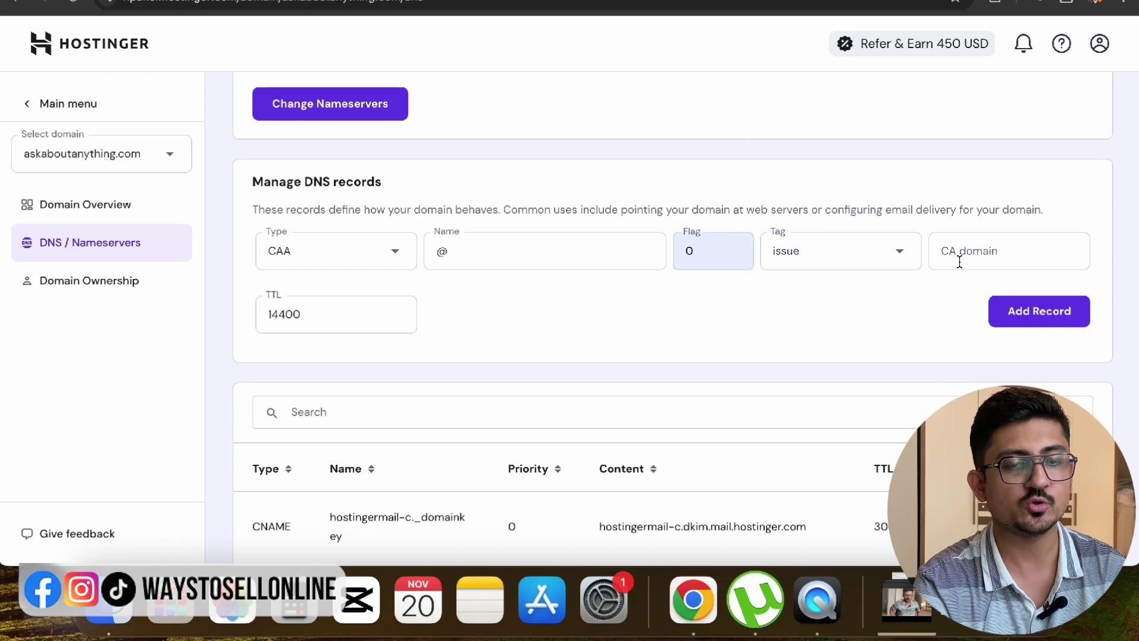
{"action": "left_click", "coordinate": [958, 261]}
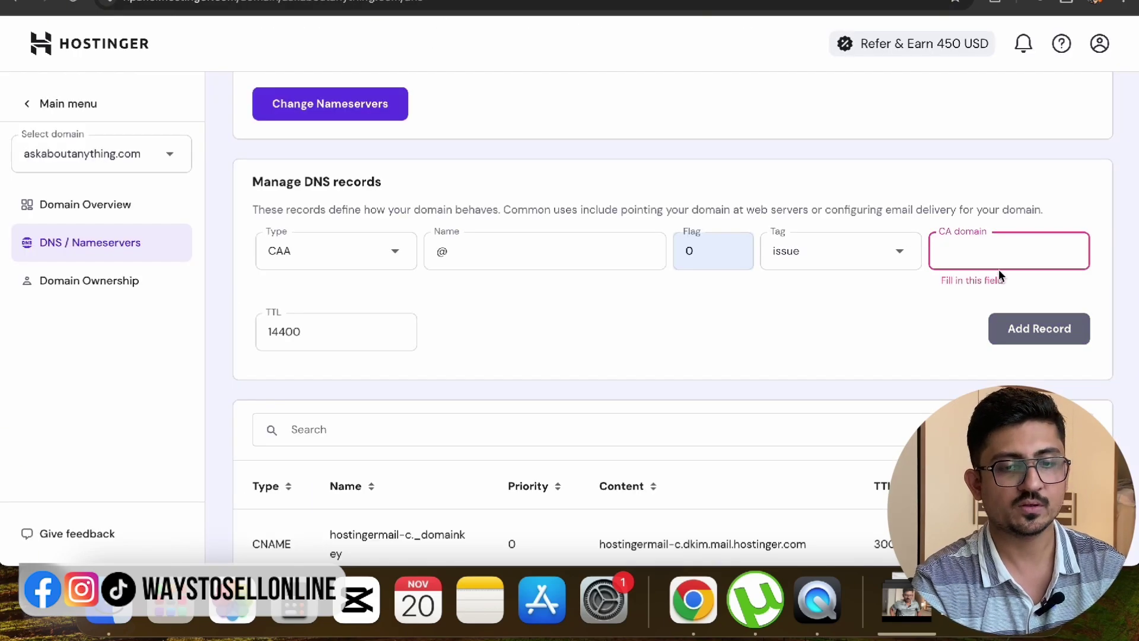
{"action": "left_click", "coordinate": [1000, 264]}
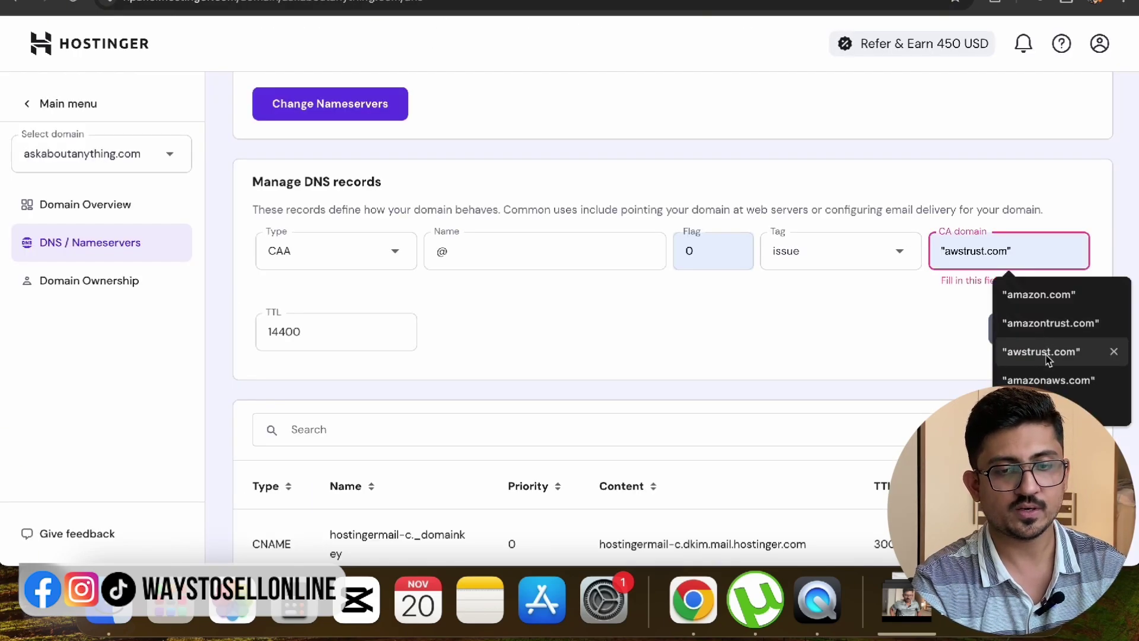
{"action": "left_click", "coordinate": [1044, 352]}
{"action": "left_click", "coordinate": [1040, 310]}
Add a CAA record for @ with flag 0, tag issue and CA domain "amazonaws.com".
{"action": "left_click", "coordinate": [369, 257]}
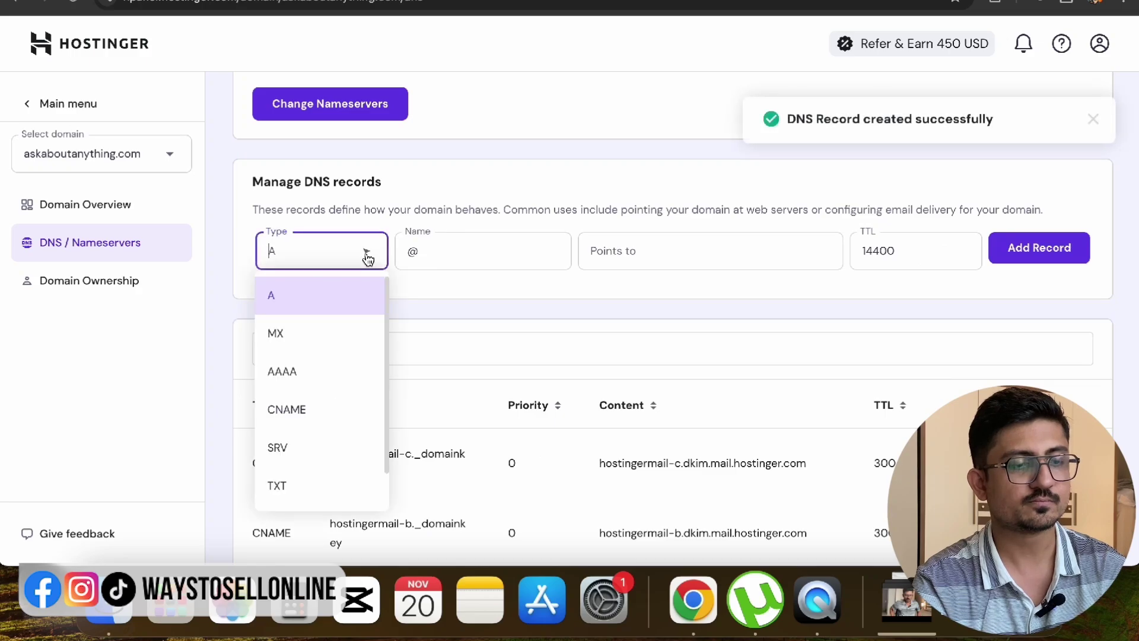
{"action": "scroll", "coordinate": [344, 384], "scroll_direction": "down", "scroll_amount": 1}
{"action": "left_click", "coordinate": [305, 482]}
{"action": "left_click", "coordinate": [728, 254]}
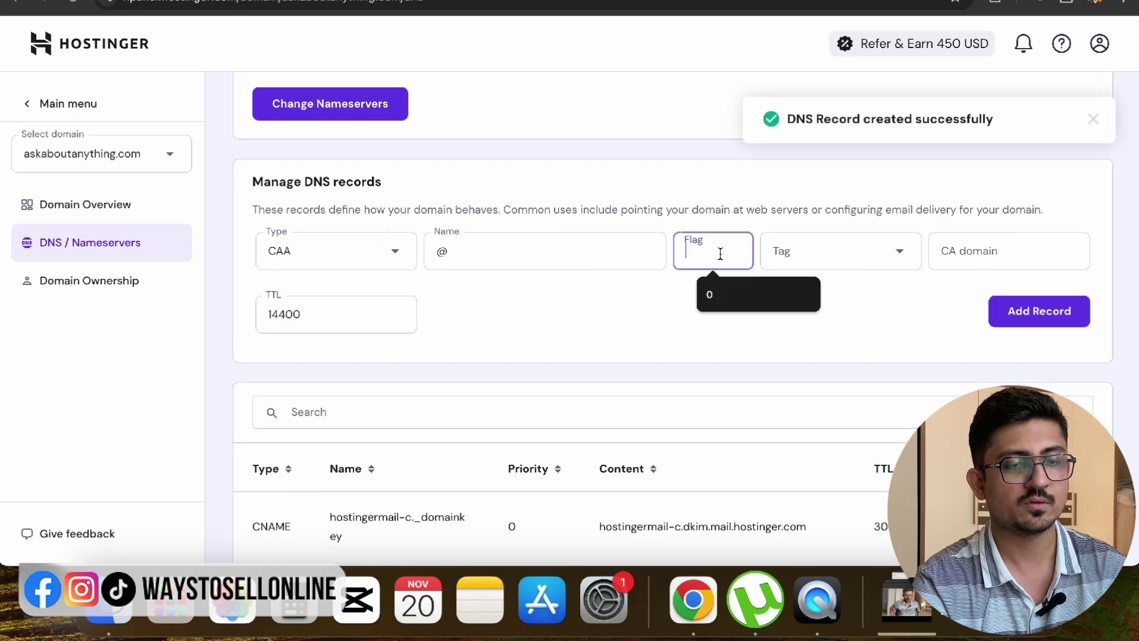
{"action": "left_click", "coordinate": [727, 287]}
{"action": "left_click", "coordinate": [819, 250]}
{"action": "left_click", "coordinate": [822, 291]}
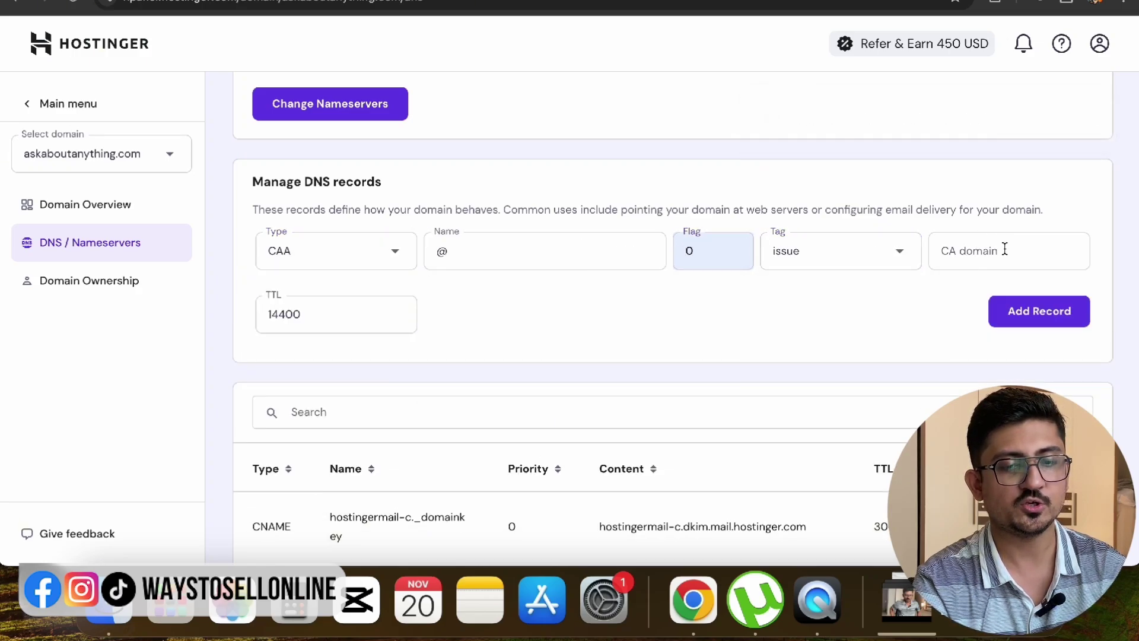
{"action": "left_click", "coordinate": [1005, 250]}
{"action": "left_click", "coordinate": [1017, 380]}
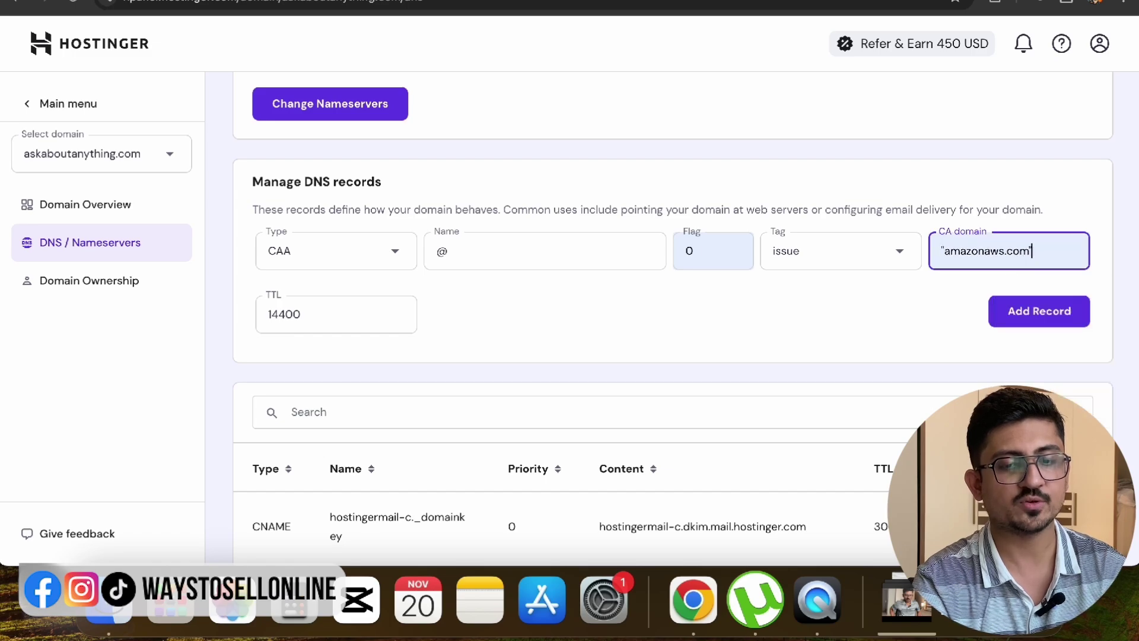
{"action": "left_click", "coordinate": [1046, 313]}
Add a CAA record for @ with flag 0, tag issue and CA domain "SomeCA.com".
{"action": "left_click", "coordinate": [299, 255]}
{"action": "scroll", "coordinate": [314, 404], "scroll_direction": "down", "scroll_amount": 1}
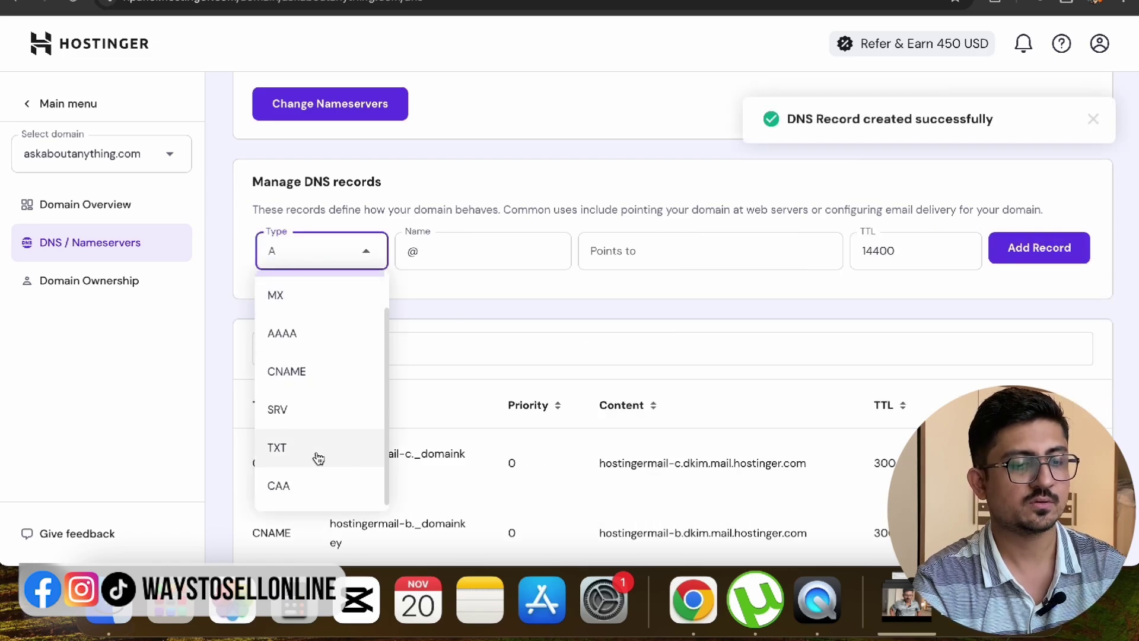
{"action": "left_click", "coordinate": [304, 485]}
{"action": "left_click", "coordinate": [697, 263]}
{"action": "type", "text": "0"}
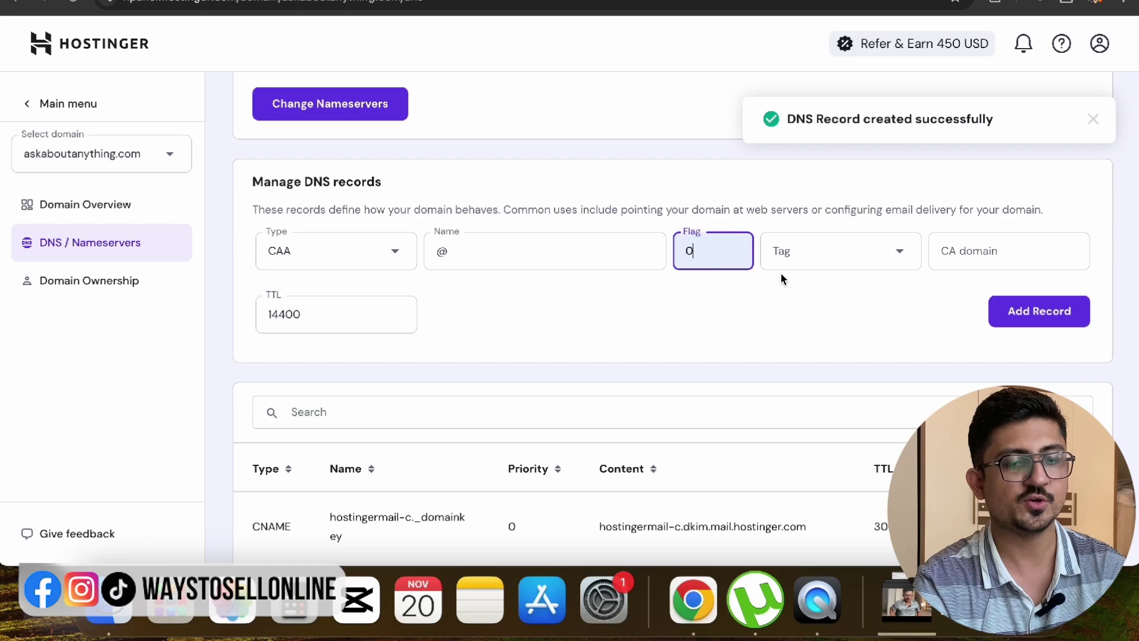
{"action": "left_click", "coordinate": [782, 261]}
{"action": "left_click", "coordinate": [796, 292]}
{"action": "left_click", "coordinate": [961, 254]}
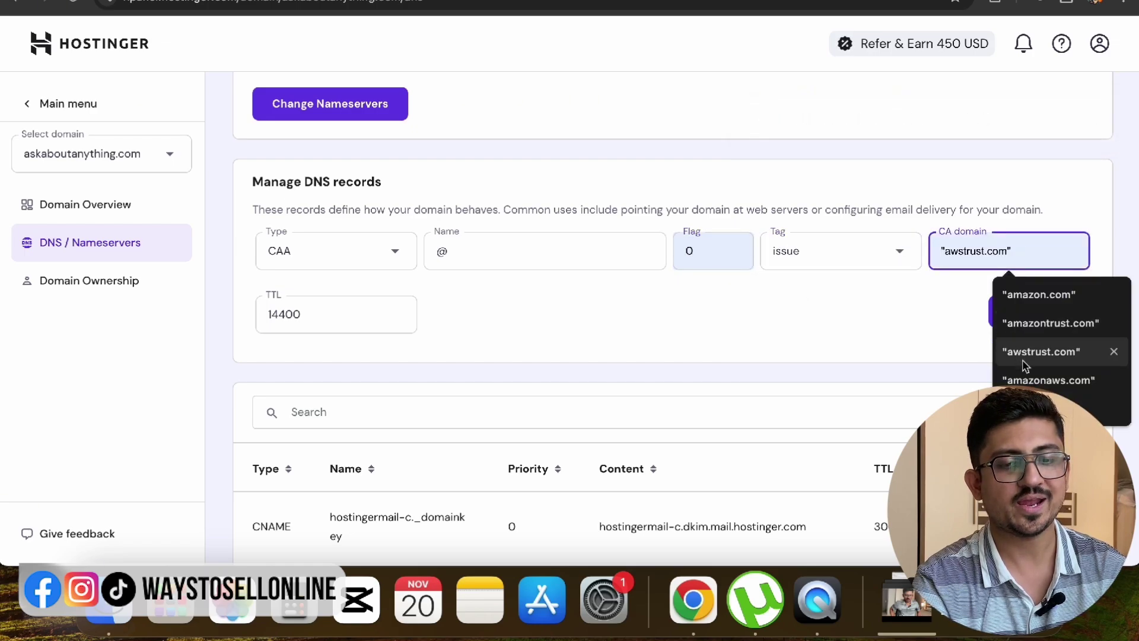
{"action": "type", "text": "\"SomeCA.com\""}
{"action": "left_click", "coordinate": [1047, 317]}
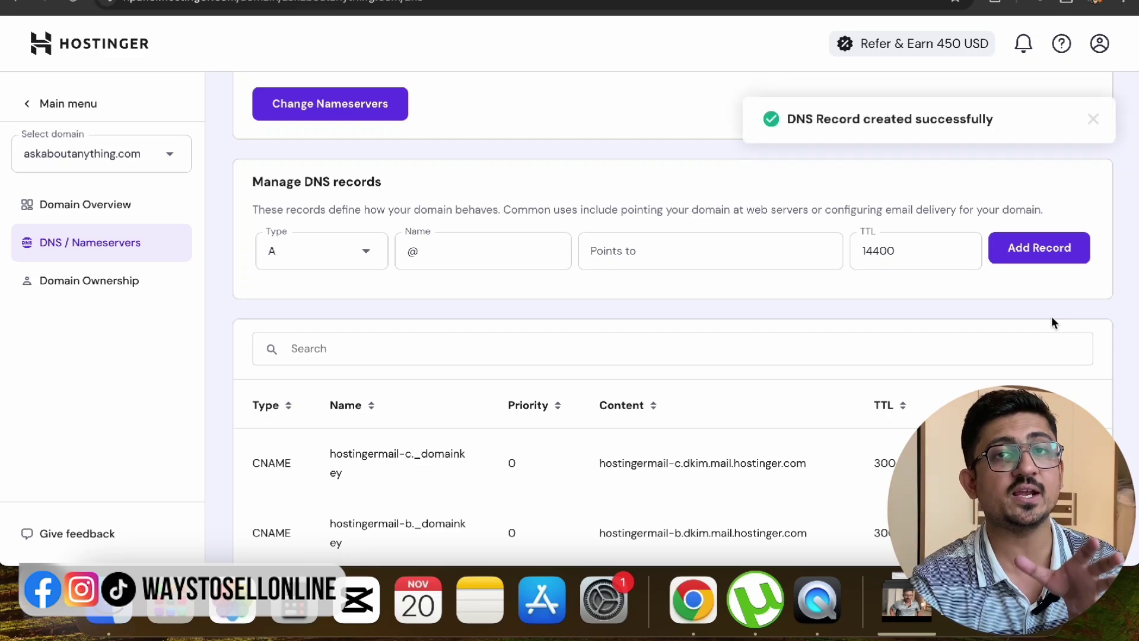
Add a CAA record for @ with flag 0, tag issuewild and CA domain "amazon.com".
{"action": "left_click", "coordinate": [356, 261]}
{"action": "scroll", "coordinate": [329, 415], "scroll_direction": "down", "scroll_amount": 1}
{"action": "left_click", "coordinate": [318, 486]}
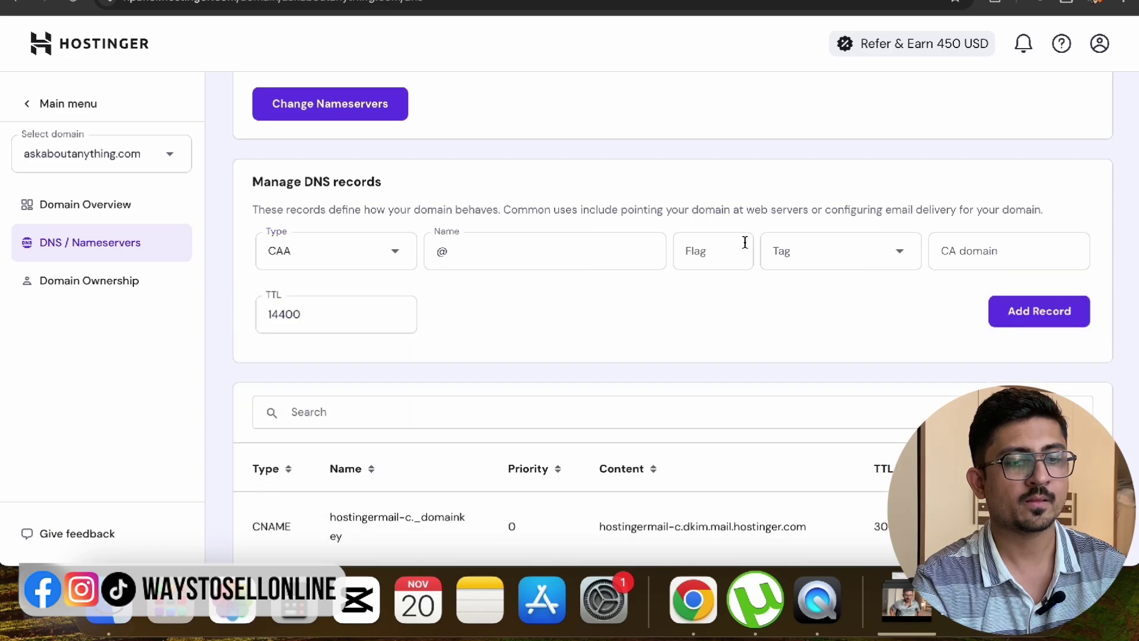
{"action": "left_click", "coordinate": [746, 248]}
{"action": "left_click", "coordinate": [748, 290]}
{"action": "left_click", "coordinate": [797, 261]}
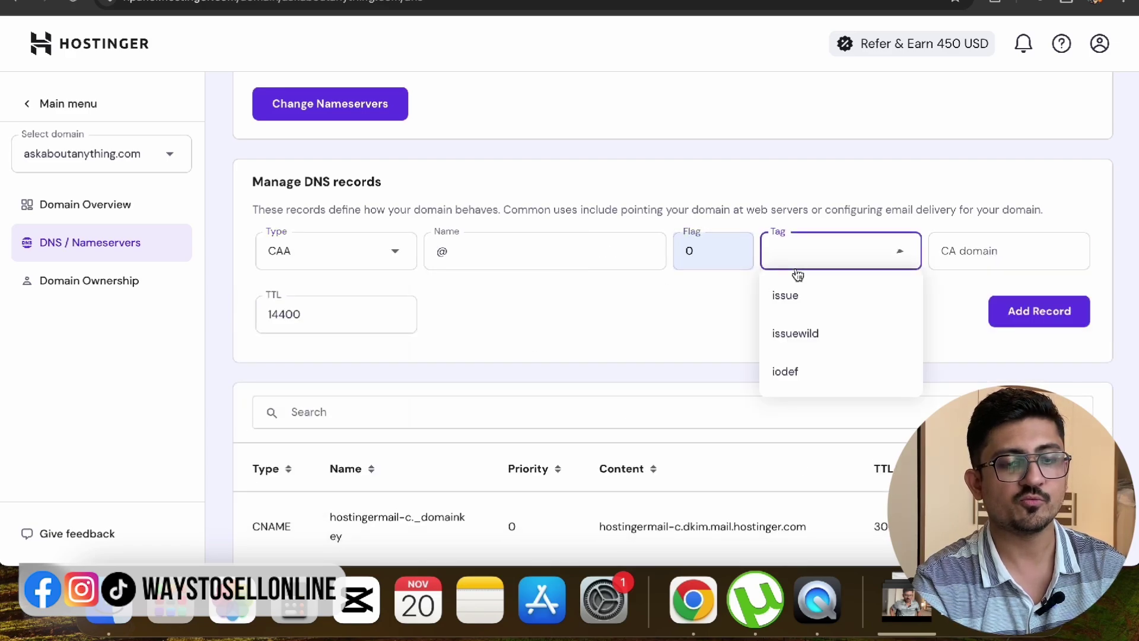
{"action": "left_click", "coordinate": [806, 351]}
{"action": "left_click", "coordinate": [979, 252]}
{"action": "left_click", "coordinate": [1030, 295]}
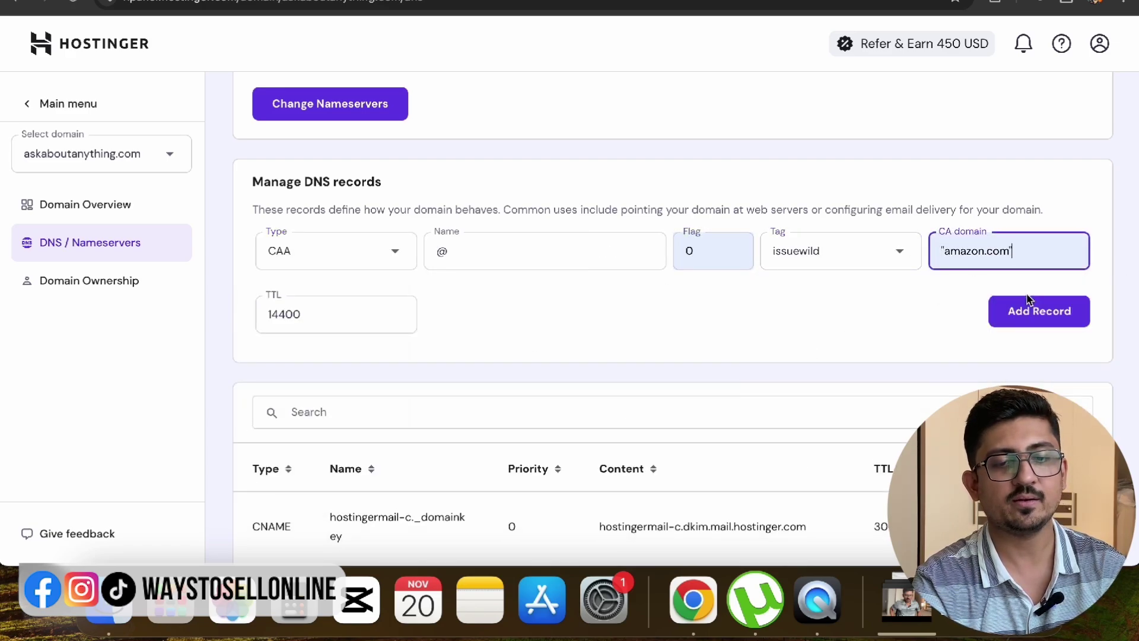
{"action": "left_click", "coordinate": [1029, 306]}
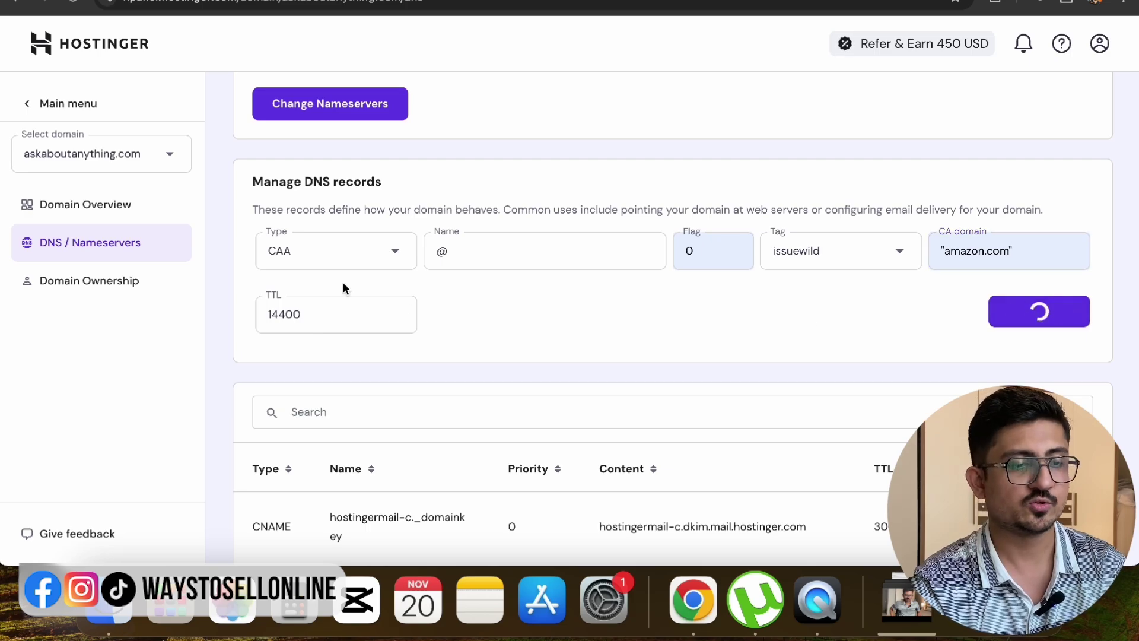
Add a CAA record for @ with flag 0, tag issuewild and CA domain "amazontrust.com".
{"action": "left_click", "coordinate": [358, 254]}
{"action": "scroll", "coordinate": [336, 385], "scroll_direction": "down", "scroll_amount": 1}
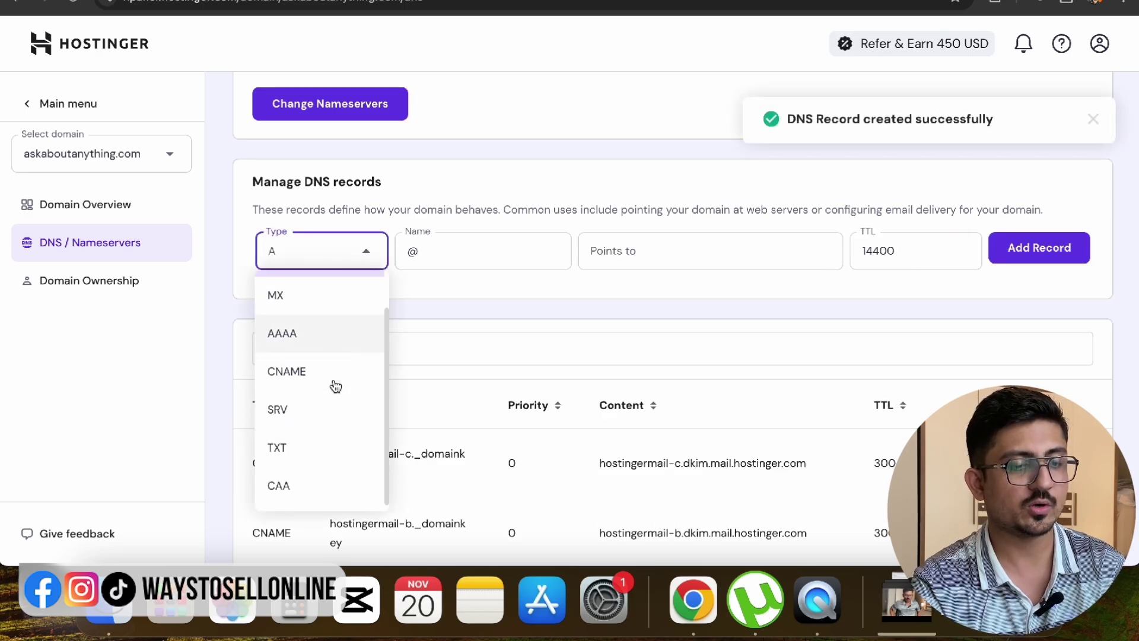
{"action": "left_click", "coordinate": [326, 495]}
{"action": "left_click", "coordinate": [709, 265]}
{"action": "left_click", "coordinate": [729, 285]}
{"action": "left_click", "coordinate": [831, 251]}
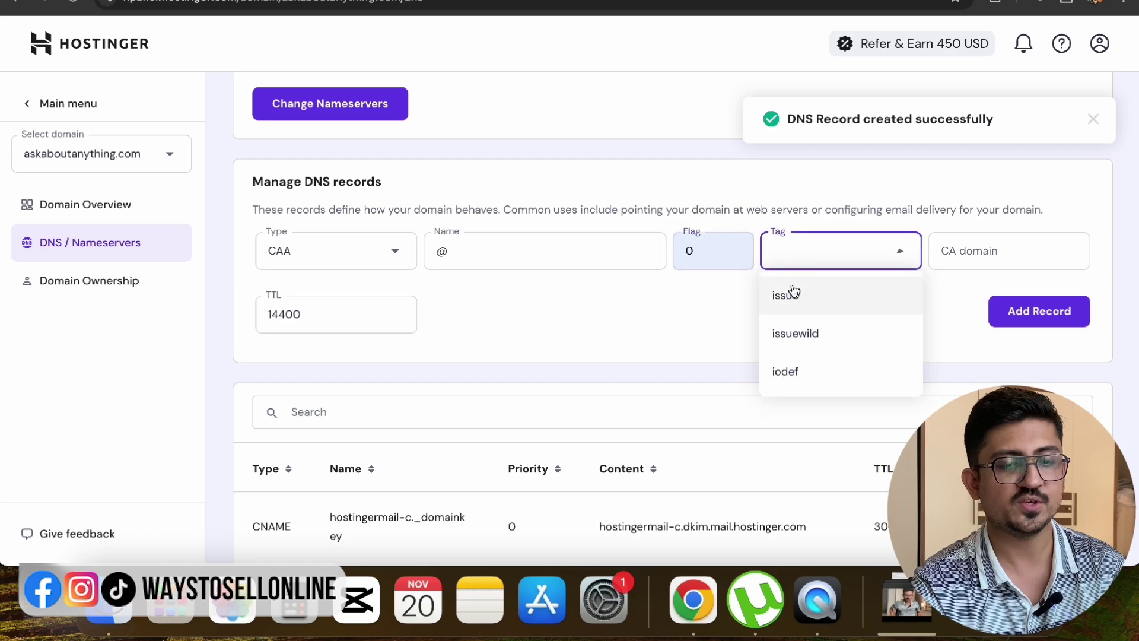
{"action": "left_click", "coordinate": [796, 331]}
{"action": "left_click", "coordinate": [958, 258]}
{"action": "left_click", "coordinate": [1035, 323]}
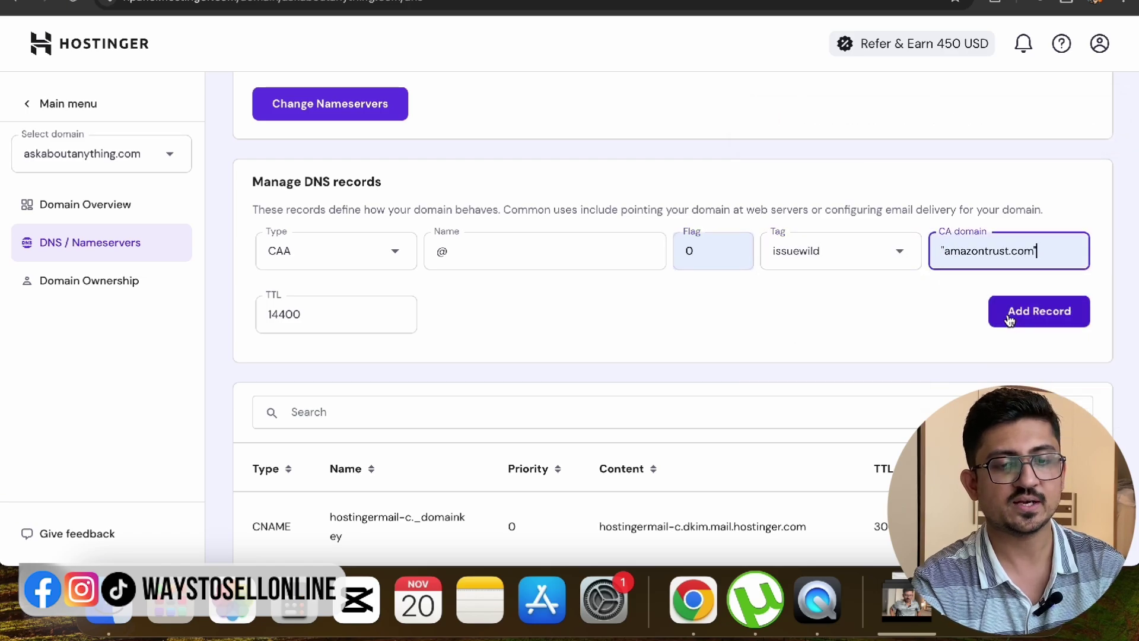
{"action": "left_click", "coordinate": [1038, 311]}
Add a CAA record for @ with flag 0, tag issuewild and CA domain "awstrust.com".
{"action": "left_click", "coordinate": [332, 251]}
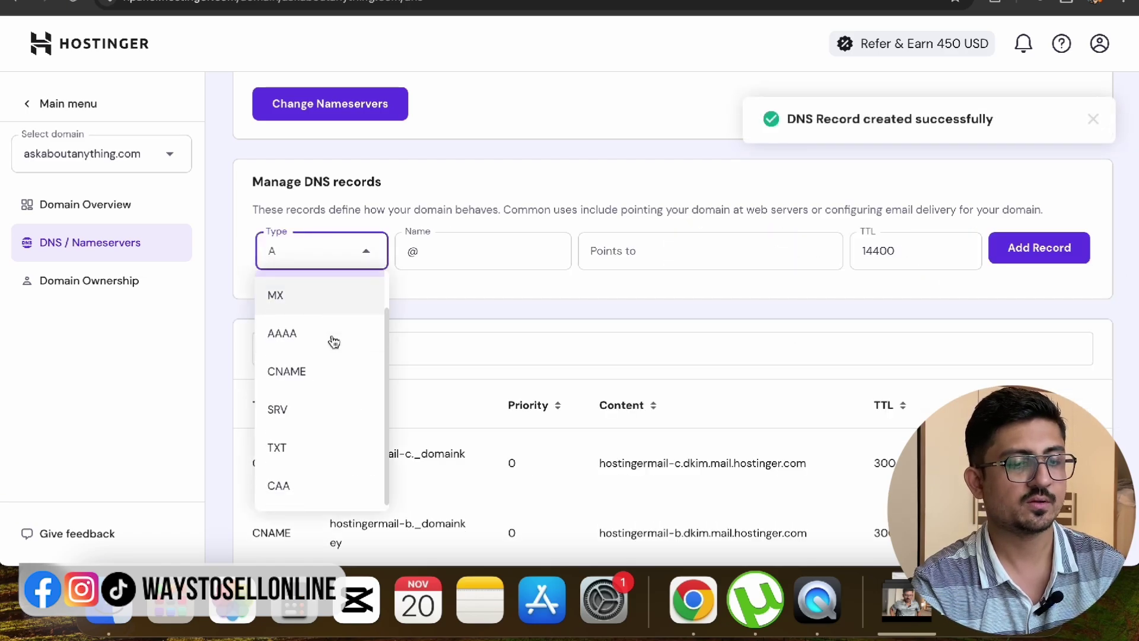
{"action": "left_click", "coordinate": [305, 483]}
{"action": "left_click", "coordinate": [712, 251]}
{"action": "left_click", "coordinate": [724, 286]}
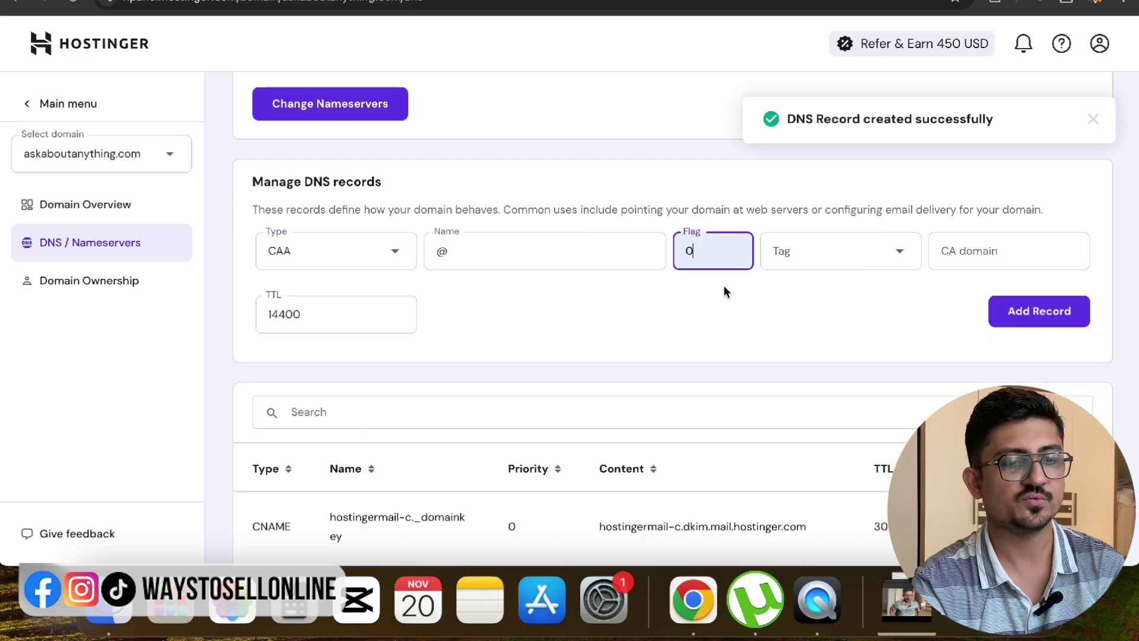
{"action": "left_click", "coordinate": [809, 254]}
{"action": "left_click", "coordinate": [826, 333]}
{"action": "left_click", "coordinate": [974, 261]}
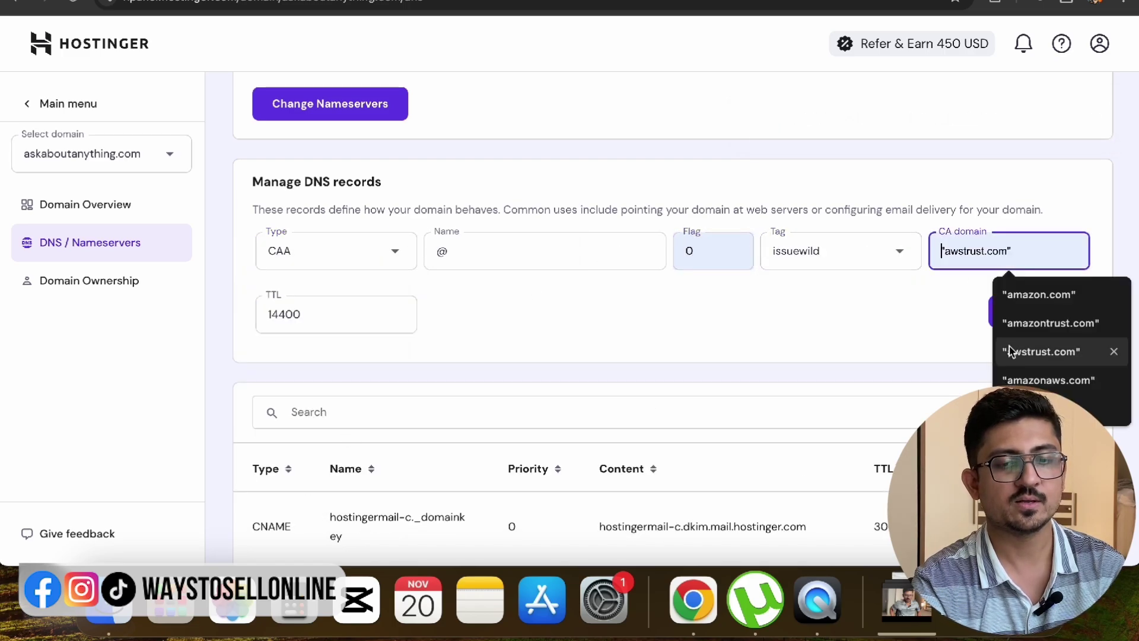
{"action": "left_click", "coordinate": [1016, 350]}
{"action": "left_click", "coordinate": [1049, 319]}
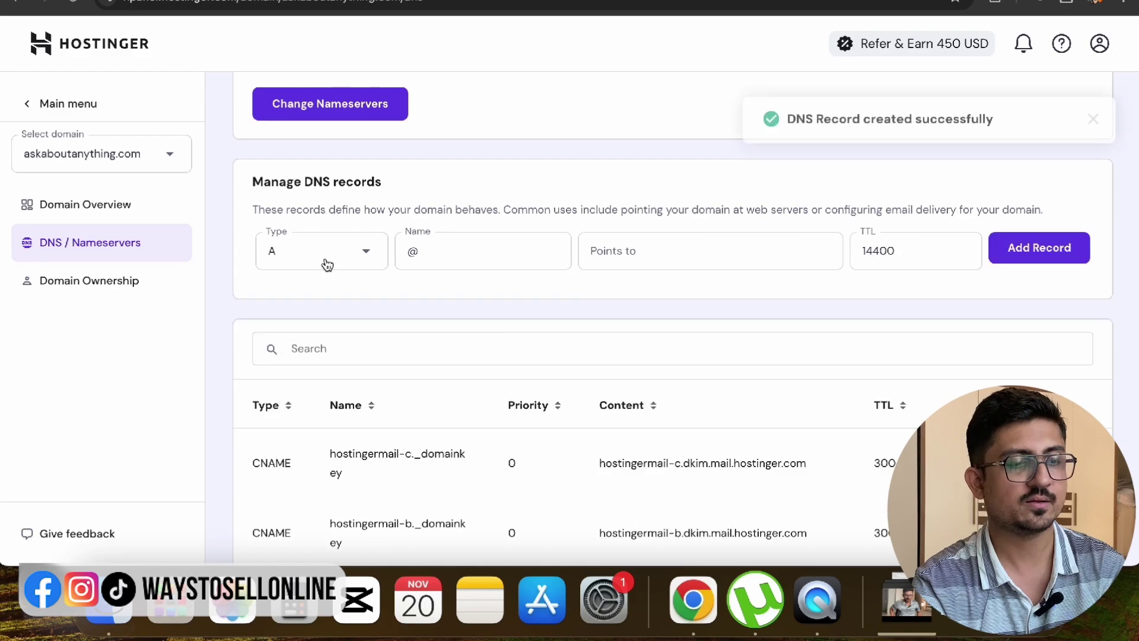
Add a CAA record for @ with flag 0, tag issuewild and CA domain "amazonaws.com".
{"action": "left_click", "coordinate": [323, 261]}
{"action": "left_click", "coordinate": [283, 484]}
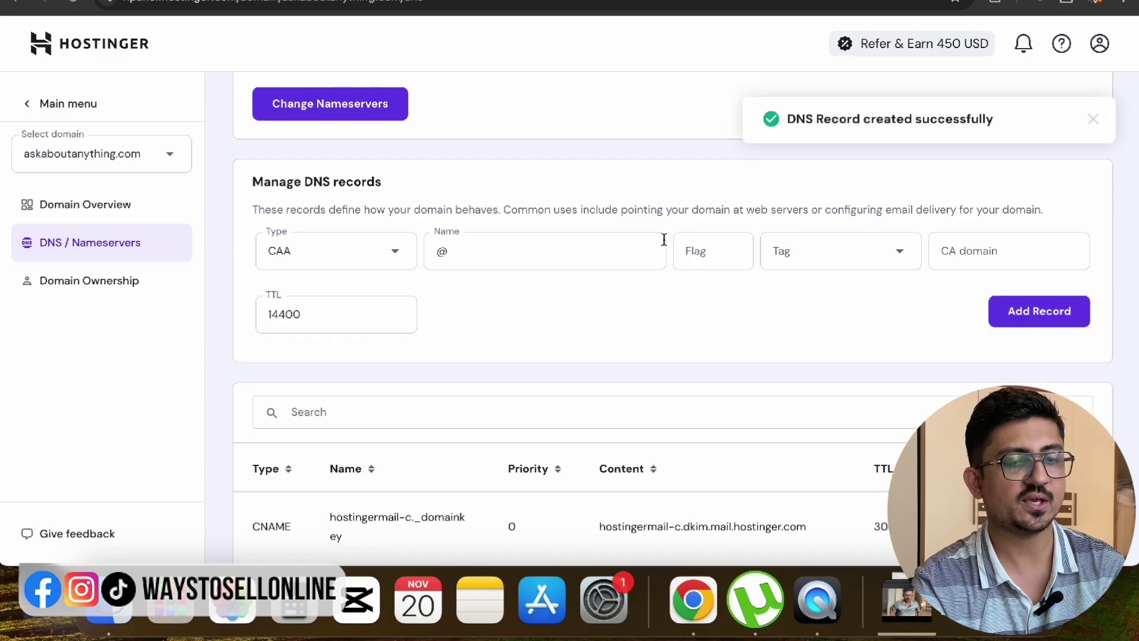
{"action": "left_click", "coordinate": [712, 251]}
{"action": "left_click", "coordinate": [721, 290]}
{"action": "left_click", "coordinate": [824, 251]}
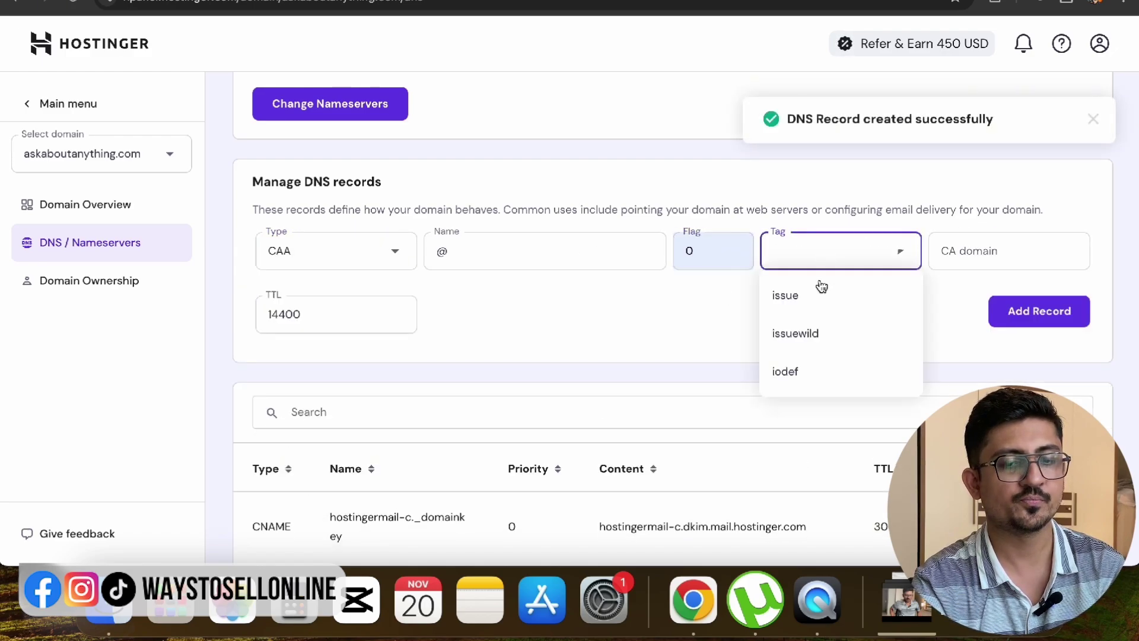
{"action": "left_click", "coordinate": [828, 333]}
{"action": "left_click", "coordinate": [1006, 254]}
{"action": "left_click", "coordinate": [1014, 293]}
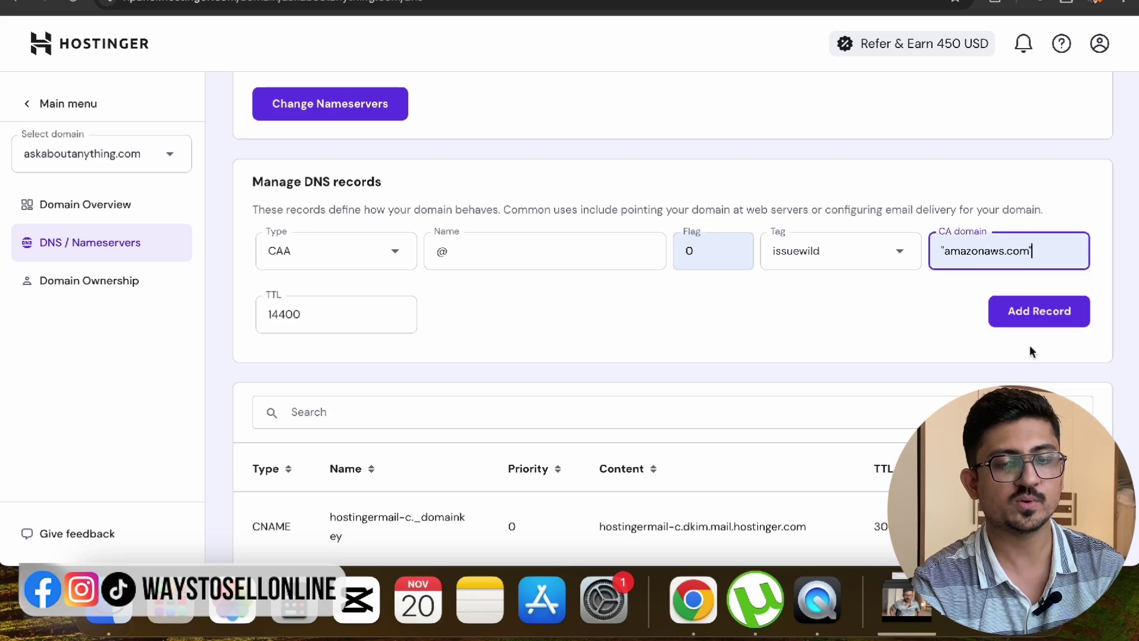
{"action": "left_click", "coordinate": [1038, 311]}
Add a CAA record for @ with flag 0, tag issuewild and CA domain "SomeCA.com", and look over the DNS record list.
{"action": "left_click", "coordinate": [303, 255]}
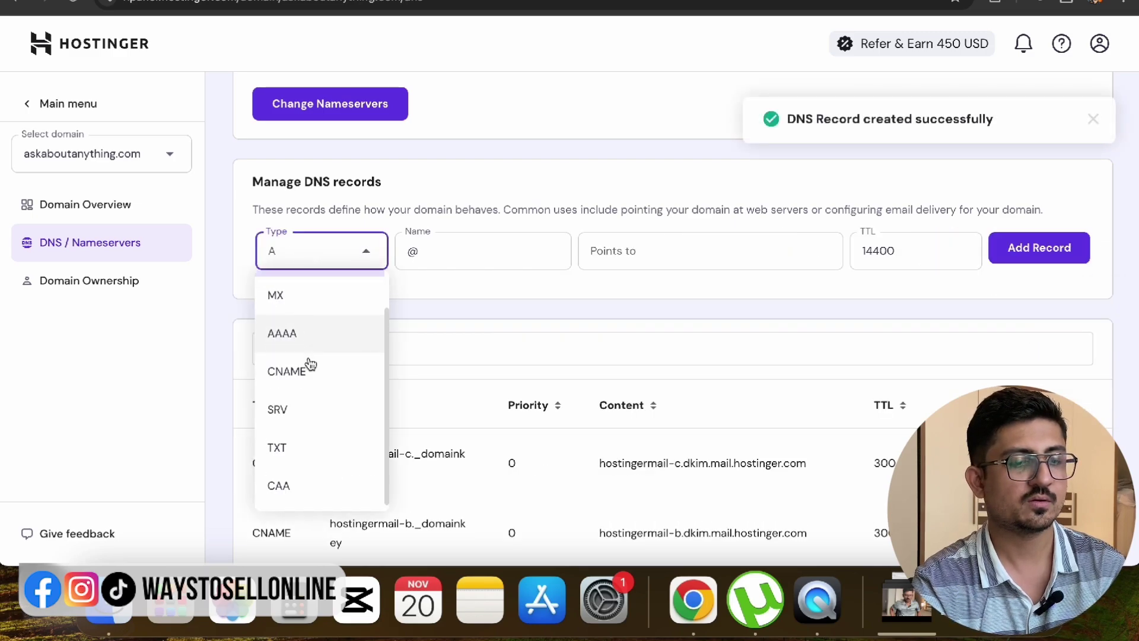
{"action": "left_click", "coordinate": [316, 483]}
{"action": "left_click", "coordinate": [734, 241]}
{"action": "left_click", "coordinate": [736, 288]}
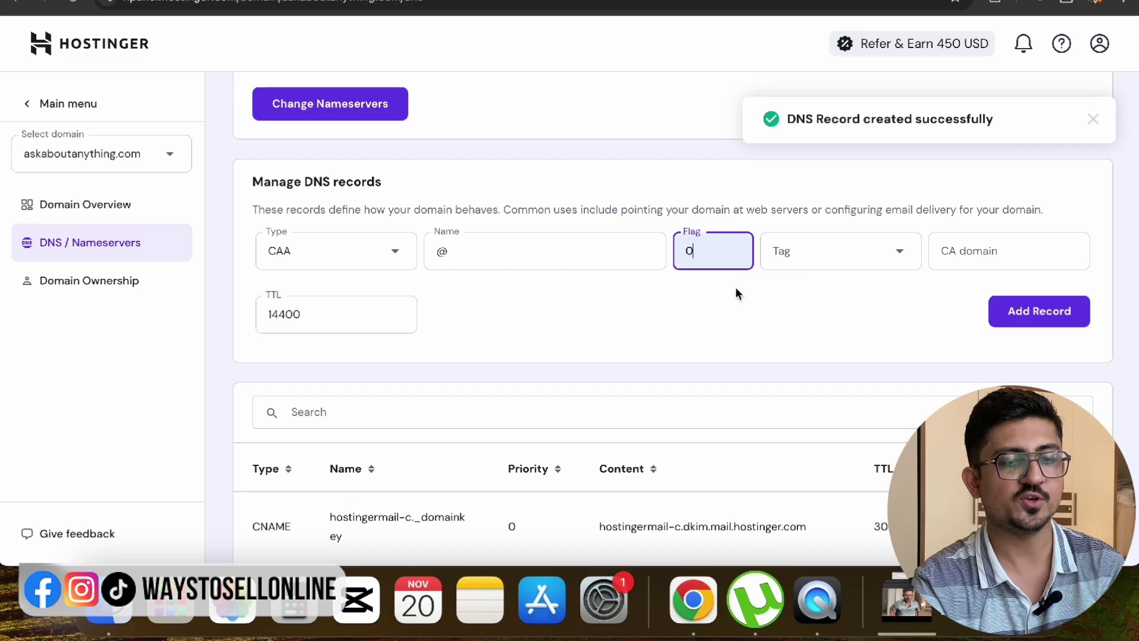
{"action": "left_click", "coordinate": [807, 254]}
{"action": "left_click", "coordinate": [810, 341]}
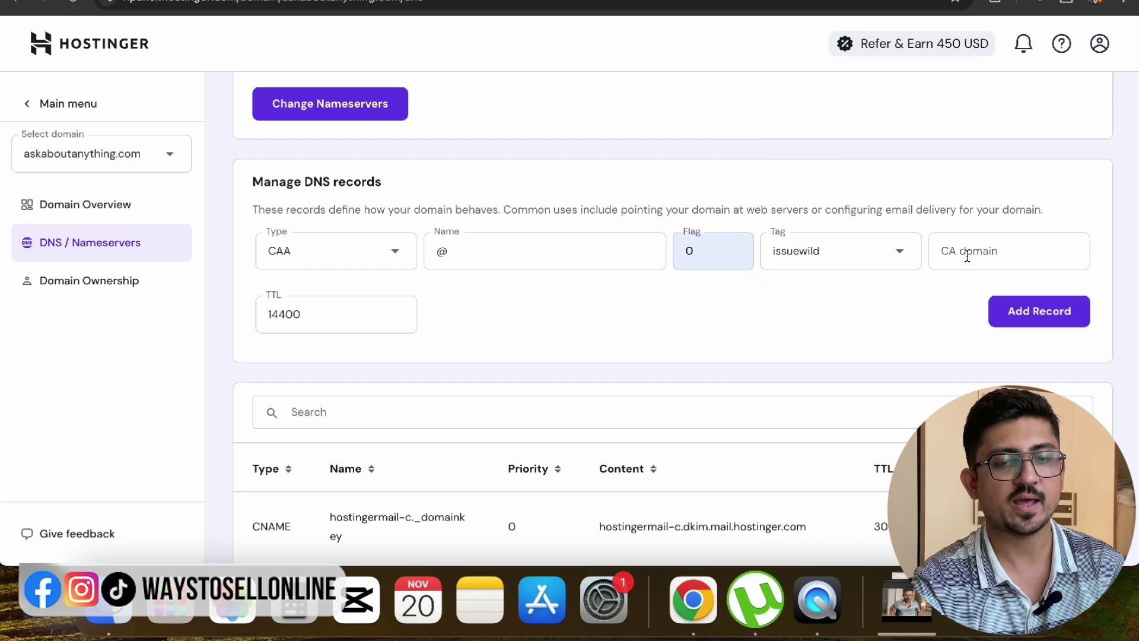
{"action": "left_click", "coordinate": [967, 253]}
{"action": "left_click", "coordinate": [1036, 311]}
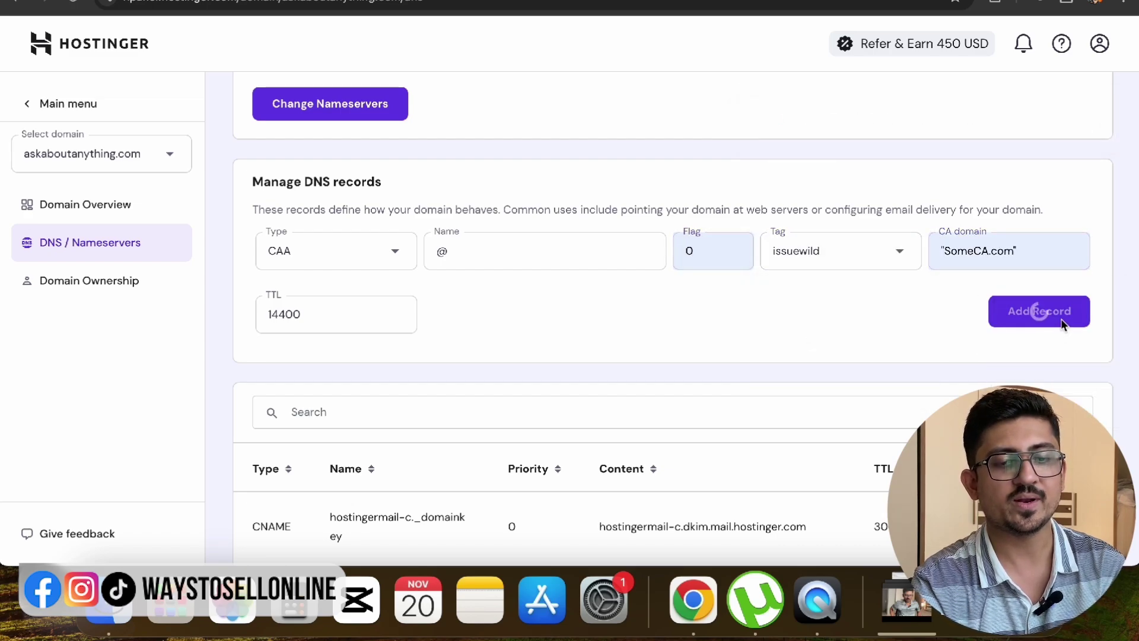
{"action": "scroll", "coordinate": [1062, 321], "scroll_direction": "down", "scroll_amount": 15}
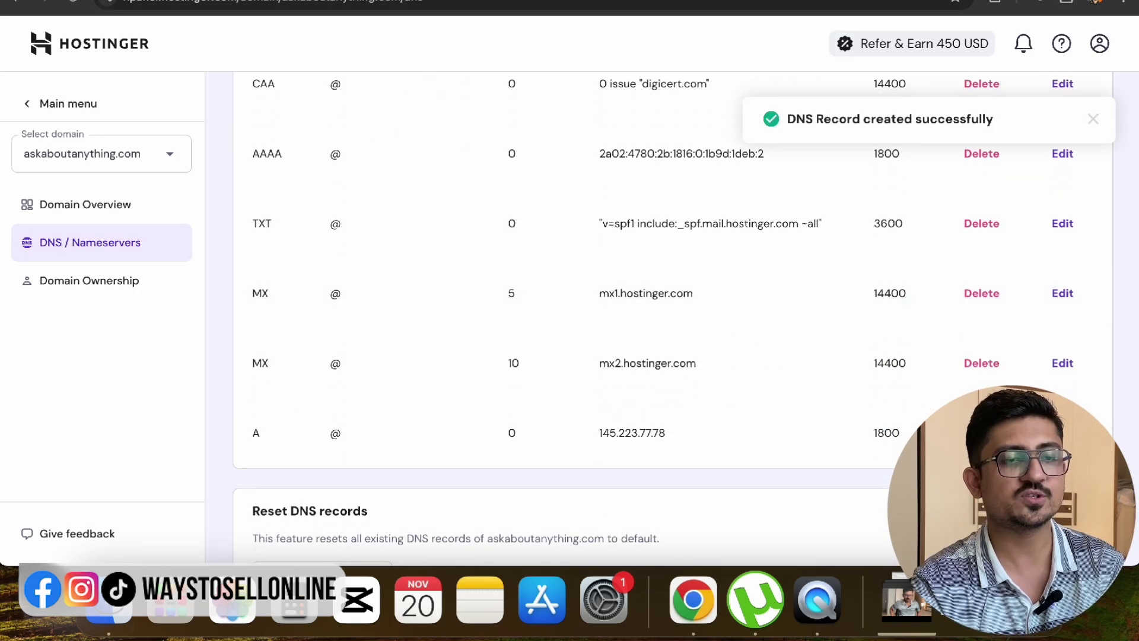
{"action": "left_click", "coordinate": [630, 1]}
{"action": "left_click", "coordinate": [672, 312]}
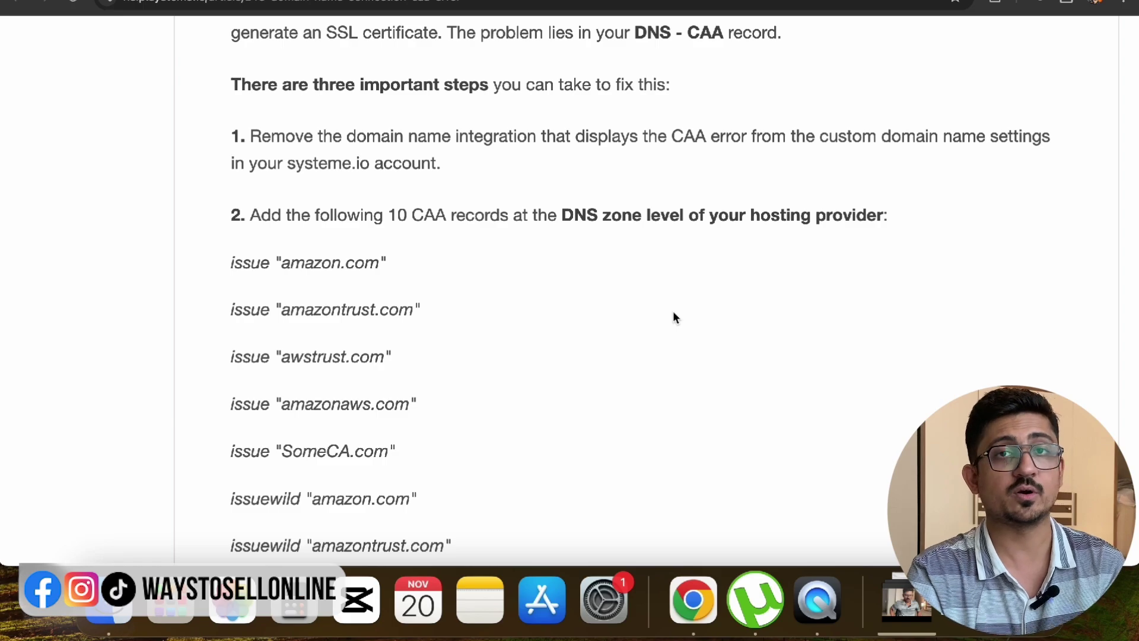
{"action": "left_click", "coordinate": [394, 9]}
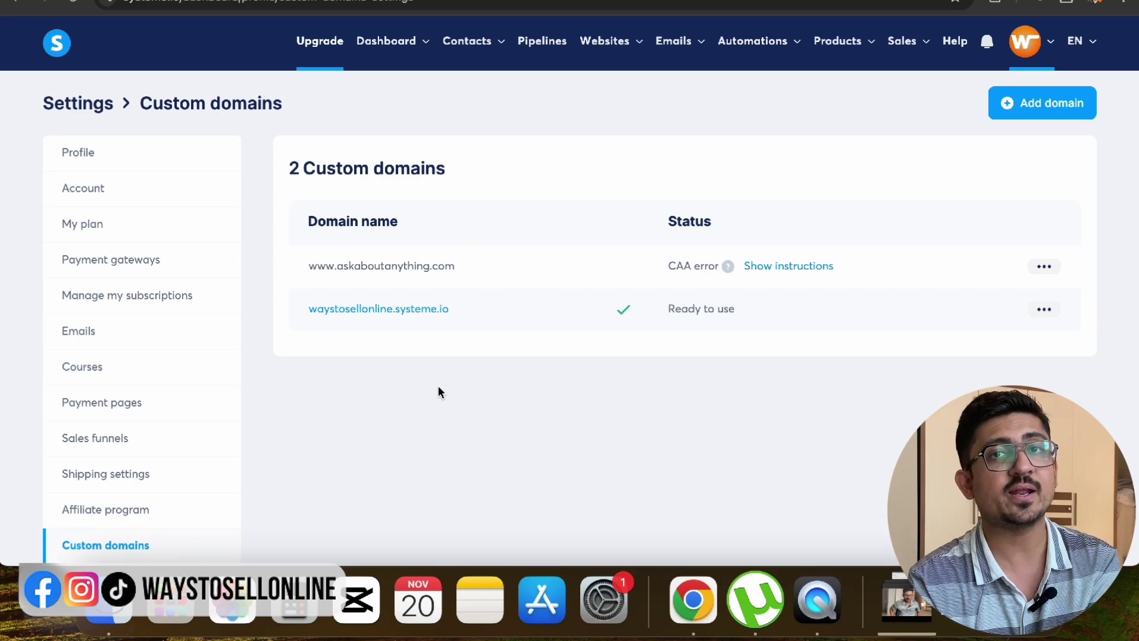
{"action": "left_click", "coordinate": [74, 3]}
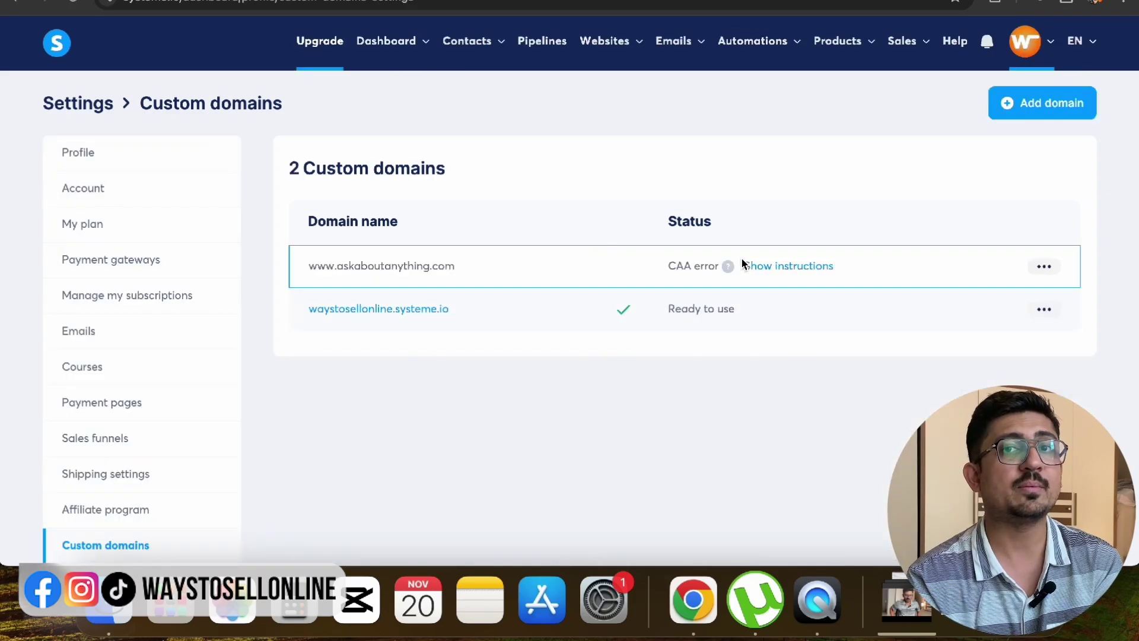
{"action": "triple_click", "coordinate": [687, 266]}
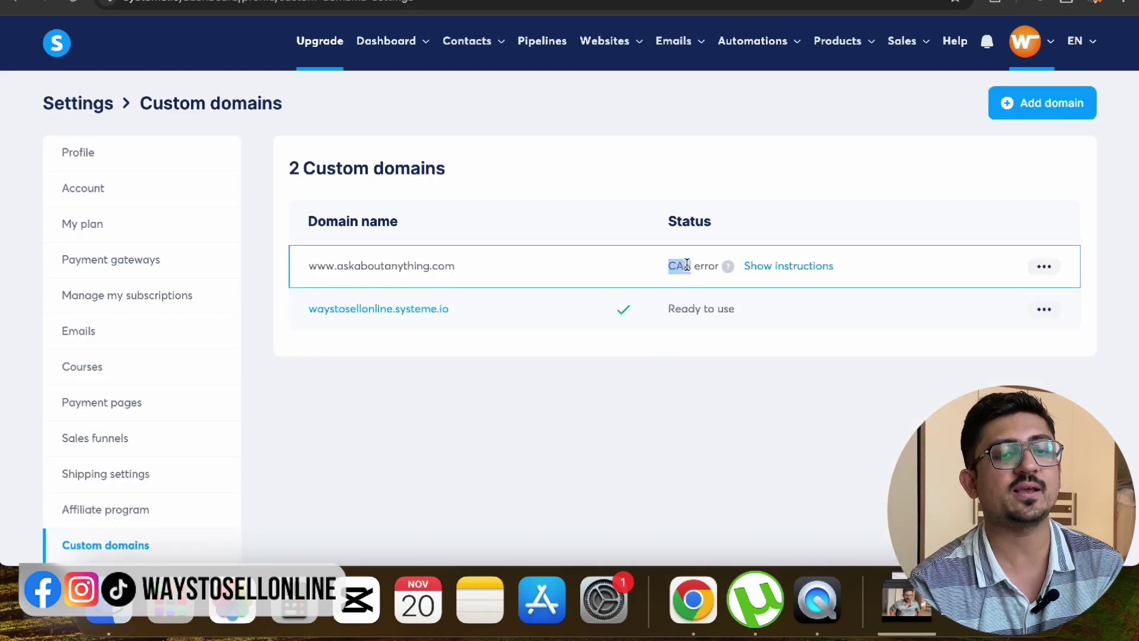
{"action": "left_click", "coordinate": [670, 197]}
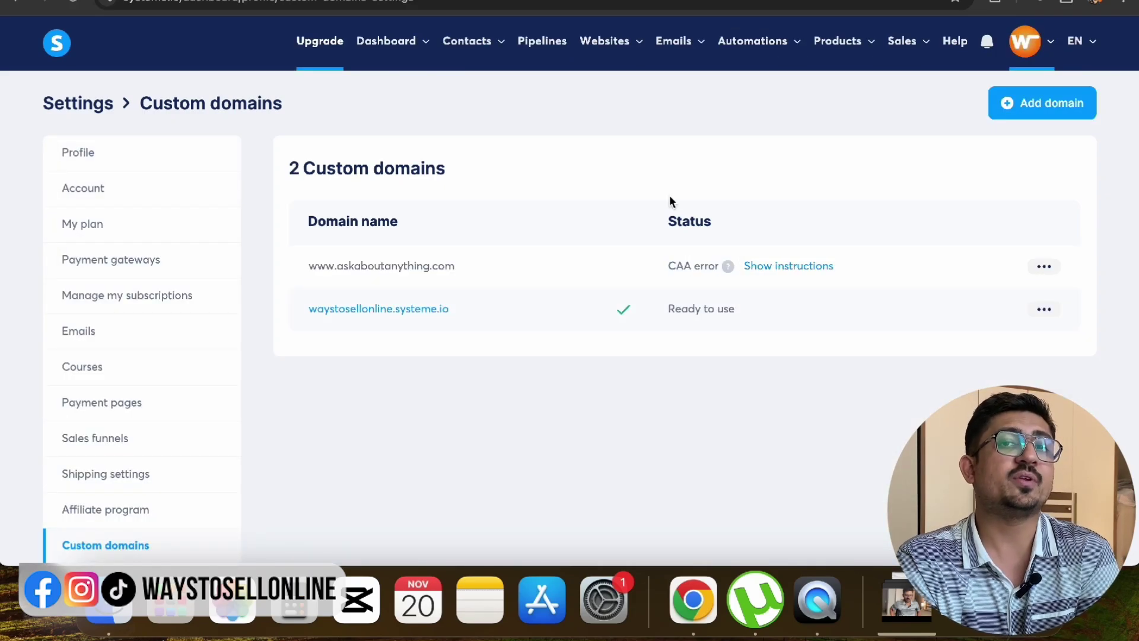